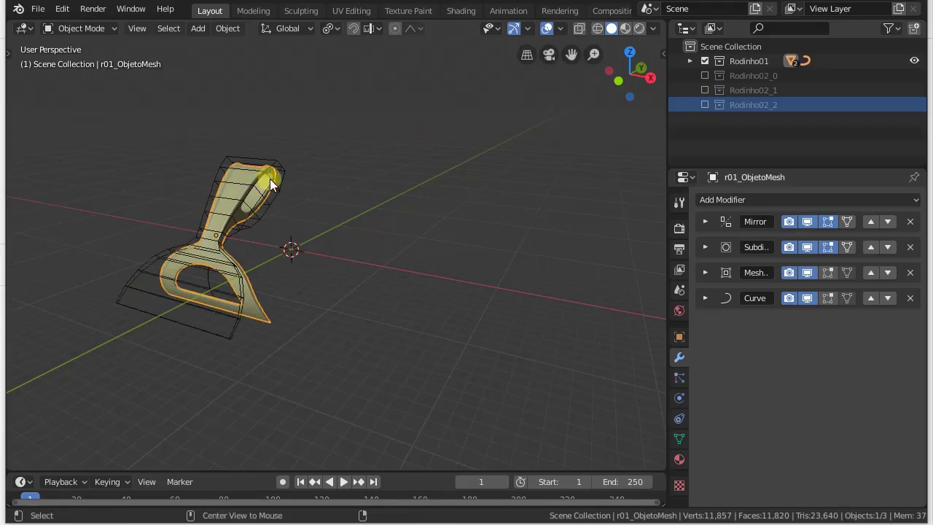
Step: Clear the location and rotation of r01_ObjetoMesh and view it with overlays off and on
{"action": "scroll", "coordinate": [372, 176], "scroll_direction": "up", "scroll_amount": 6}
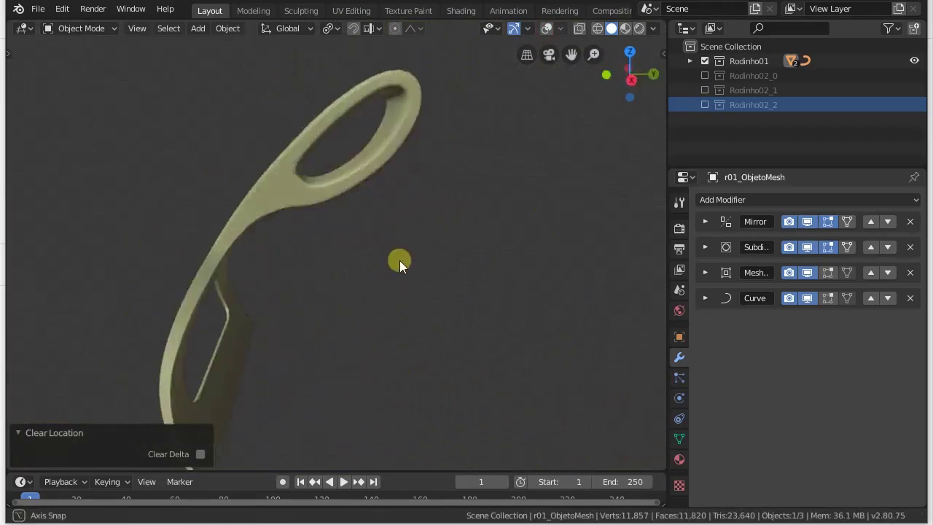
{"action": "left_click", "coordinate": [547, 27]}
{"action": "key", "text": "alt+r"}
{"action": "middle_click_drag", "start_coordinate": [383, 205], "coordinate": [350, 243]}
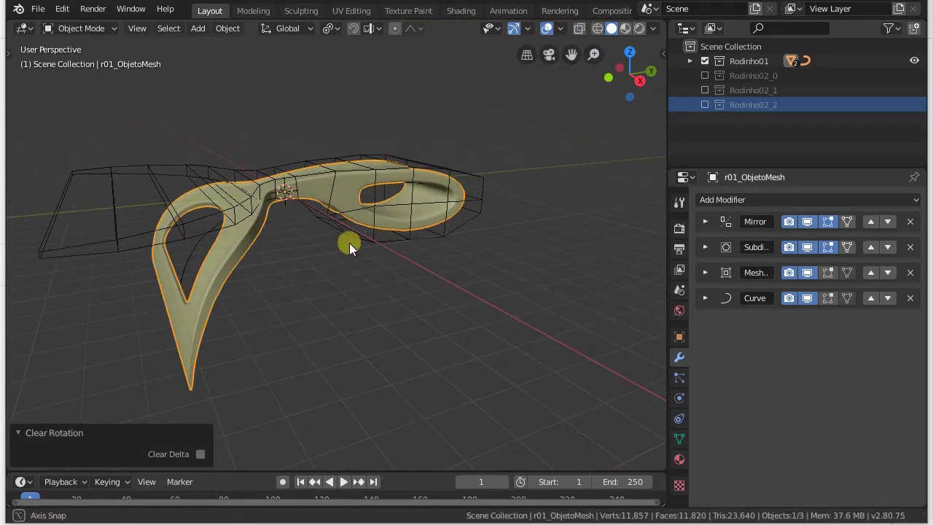
Step: Turn off viewport display for all four modifiers of r01_ObjetoMesh and examine its base mesh in Edit Mode
{"action": "left_click_drag", "start_coordinate": [805, 300], "coordinate": [809, 228]}
{"action": "middle_click_drag", "start_coordinate": [598, 248], "coordinate": [569, 182]}
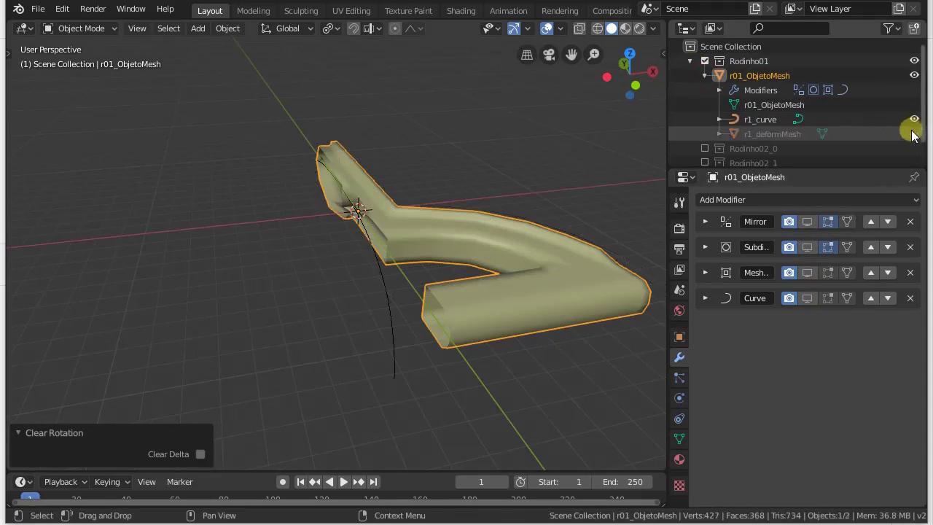
{"action": "middle_click_drag", "start_coordinate": [488, 188], "coordinate": [474, 220]}
{"action": "key", "text": "Tab"}
{"action": "middle_click_drag", "start_coordinate": [473, 220], "coordinate": [461, 254], "text": "shift"}
{"action": "middle_click_drag", "start_coordinate": [460, 253], "coordinate": [379, 274], "text": "ctrl"}
{"action": "key", "text": "Tab"}
Step: Show the Mirror and Subdivision modifiers of r01_ObjetoMesh in the viewport, comparing the mesh with each off and on
{"action": "left_click", "coordinate": [811, 223]}
{"action": "middle_click_drag", "start_coordinate": [470, 295], "coordinate": [341, 336]}
{"action": "left_click", "coordinate": [809, 221]}
{"action": "left_click", "coordinate": [809, 221]}
{"action": "left_click", "coordinate": [809, 249]}
{"action": "left_click", "coordinate": [809, 248]}
{"action": "left_click", "coordinate": [809, 249]}
Step: Show the r1_deformMesh cage with r1_curve hidden, and compare the squeegee with MeshDeform off and on, leaving it on
{"action": "middle_click_drag", "start_coordinate": [453, 330], "coordinate": [373, 277]}
{"action": "left_click", "coordinate": [914, 134]}
{"action": "middle_click_drag", "start_coordinate": [365, 232], "coordinate": [430, 237]}
{"action": "left_click", "coordinate": [495, 228]}
{"action": "left_click", "coordinate": [534, 236]}
{"action": "left_click", "coordinate": [807, 272]}
{"action": "left_click", "coordinate": [807, 272]}
{"action": "middle_click_drag", "start_coordinate": [479, 321], "coordinate": [511, 292]}
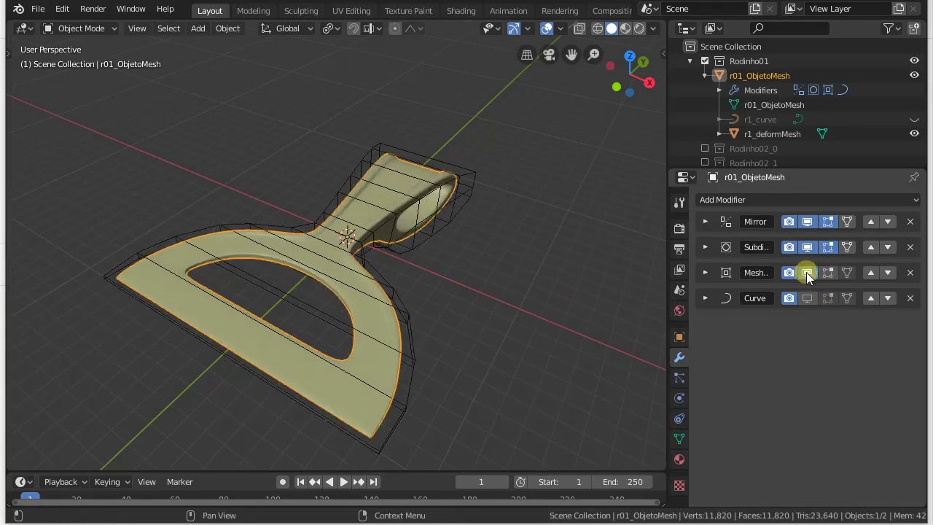
{"action": "left_click", "coordinate": [807, 273]}
{"action": "key", "text": "KP_3"}
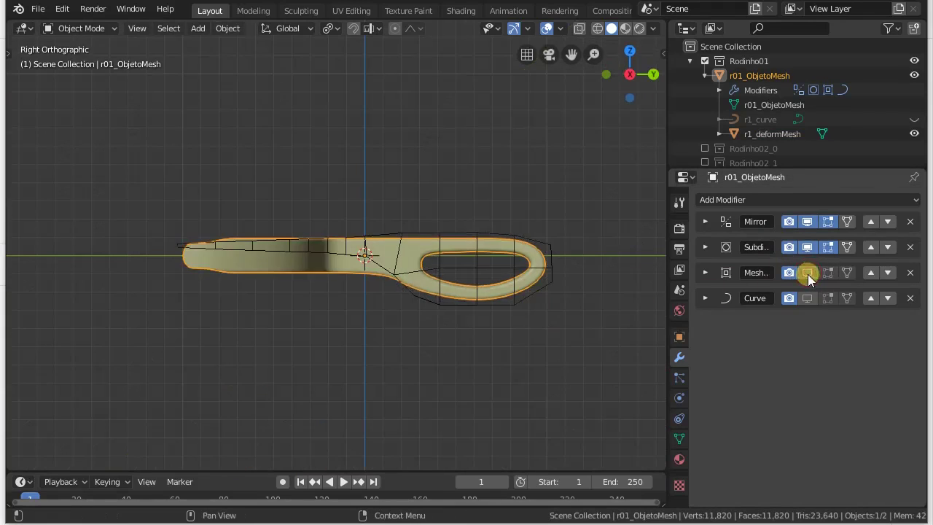
{"action": "left_click", "coordinate": [807, 272]}
Step: Select the r1_deformMesh cage and expand its Shape Keys settings
{"action": "left_click", "coordinate": [548, 247]}
{"action": "left_click", "coordinate": [548, 247]}
{"action": "left_click", "coordinate": [527, 258]}
{"action": "middle_click_drag", "start_coordinate": [526, 259], "coordinate": [660, 218]}
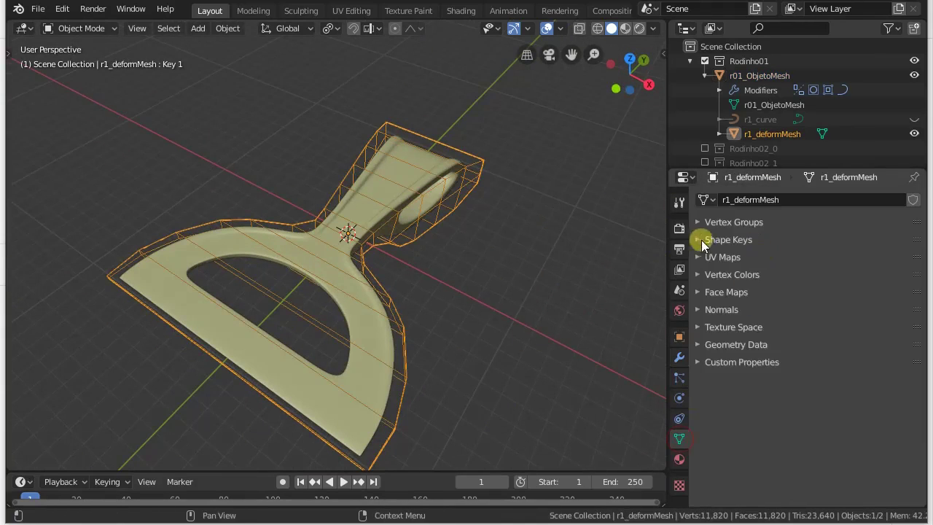
{"action": "left_click", "coordinate": [711, 244]}
Step: Vary the Key 1 and Key 2 shape key values to view their deformations, returning both to 1.000
{"action": "mouse_move", "coordinate": [872, 371]}
{"action": "left_mouse_down"}
{"action": "mouse_move", "coordinate": [696, 379]}
{"action": "mouse_move", "coordinate": [886, 379]}
{"action": "left_mouse_up"}
{"action": "middle_click_drag", "start_coordinate": [532, 339], "coordinate": [435, 274]}
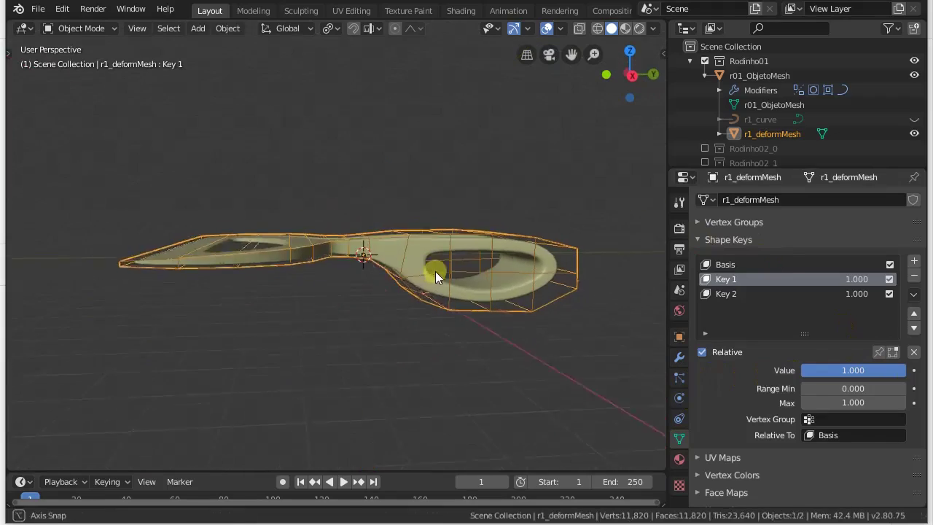
{"action": "mouse_move", "coordinate": [870, 370]}
{"action": "left_mouse_down"}
{"action": "mouse_move", "coordinate": [770, 369]}
{"action": "mouse_move", "coordinate": [861, 375]}
{"action": "left_mouse_up"}
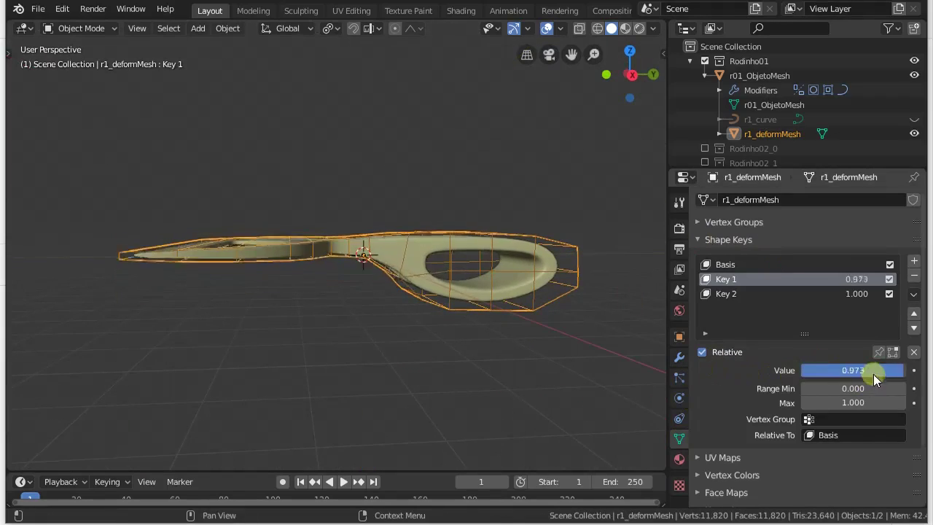
{"action": "left_click_drag", "start_coordinate": [734, 373], "coordinate": [897, 374]}
{"action": "middle_click_drag", "start_coordinate": [481, 317], "coordinate": [510, 291]}
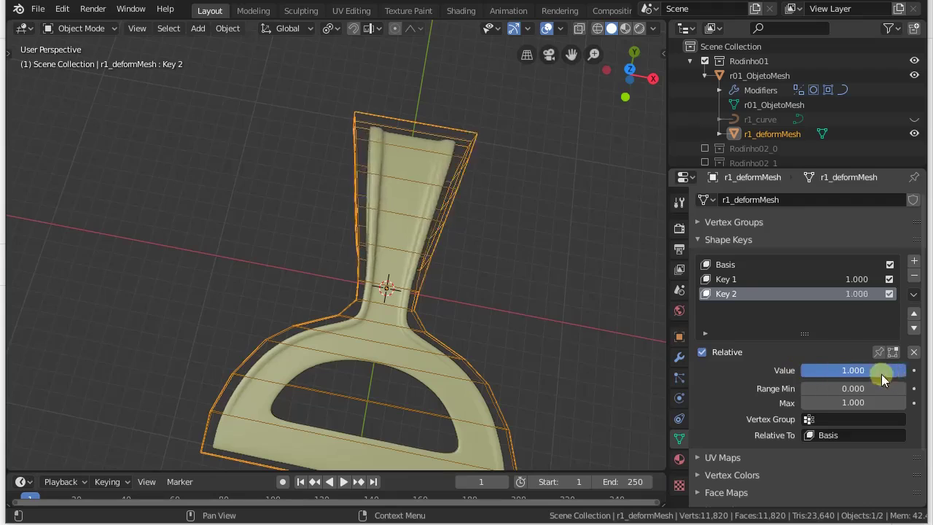
Step: Show r1_curve, hide r01_ObjetoMesh, and try moving the curve away from the cage to view its shape
{"action": "middle_click_drag", "start_coordinate": [598, 328], "coordinate": [641, 204]}
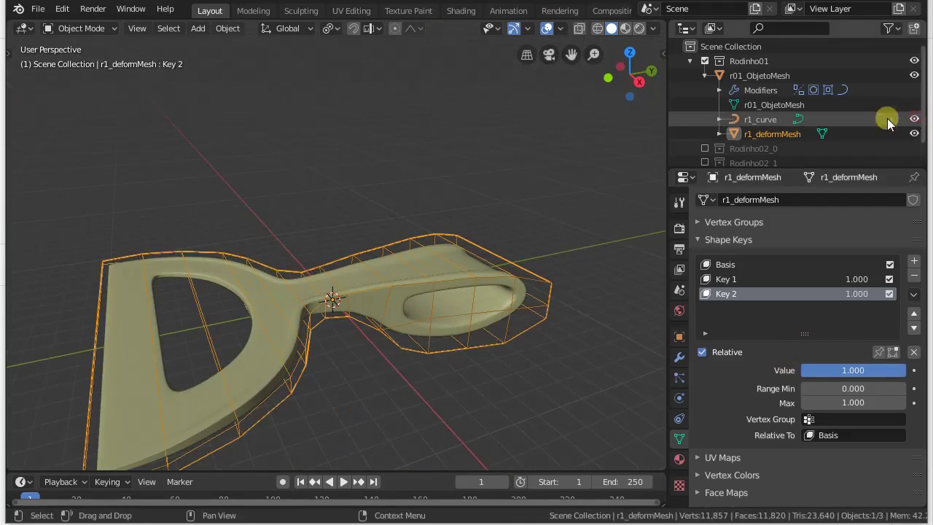
{"action": "left_click", "coordinate": [914, 75]}
{"action": "left_click", "coordinate": [326, 306]}
{"action": "key", "text": "g"}
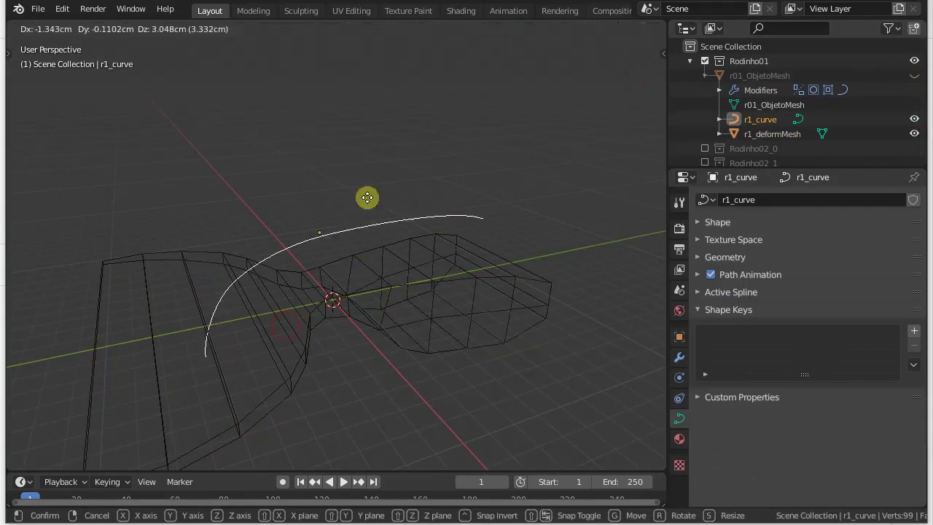
{"action": "right_click", "coordinate": [363, 205]}
{"action": "key", "text": "g"}
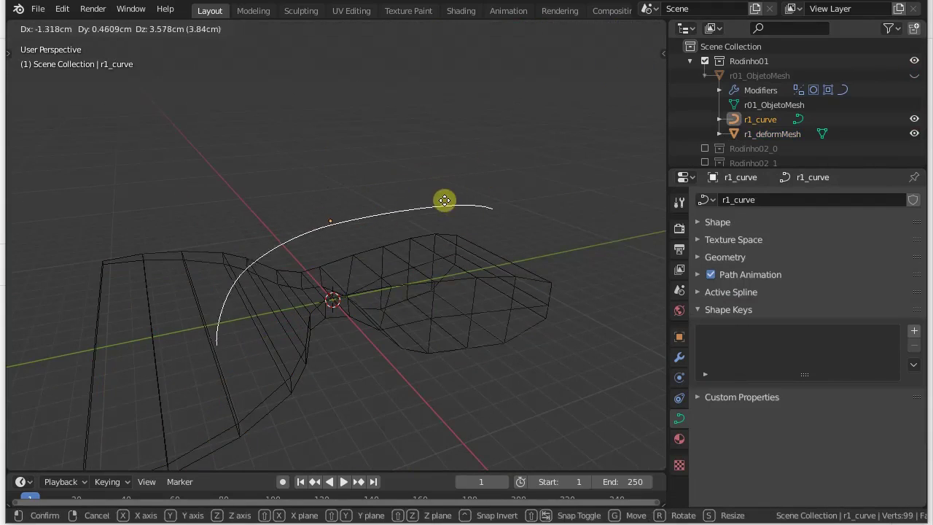
{"action": "right_click", "coordinate": [447, 187]}
Step: Show r01_ObjetoMesh again and enable its Curve modifier in the viewport
{"action": "left_click", "coordinate": [913, 75]}
{"action": "left_click", "coordinate": [679, 357]}
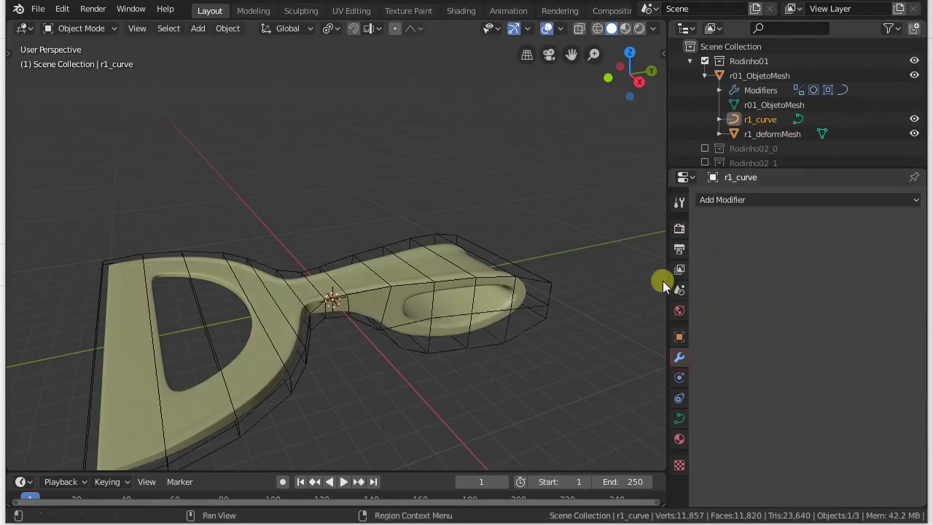
{"action": "left_click", "coordinate": [490, 269]}
{"action": "left_click", "coordinate": [808, 297]}
{"action": "mouse_move", "coordinate": [346, 373]}
{"action": "middle_mouse_down"}
{"action": "mouse_move", "coordinate": [344, 350]}
{"action": "mouse_move", "coordinate": [337, 362]}
{"action": "middle_mouse_up"}
Step: Try moving the end control points of r1_curve in Edit Mode to test how the squeegee bends
{"action": "left_click", "coordinate": [254, 335]}
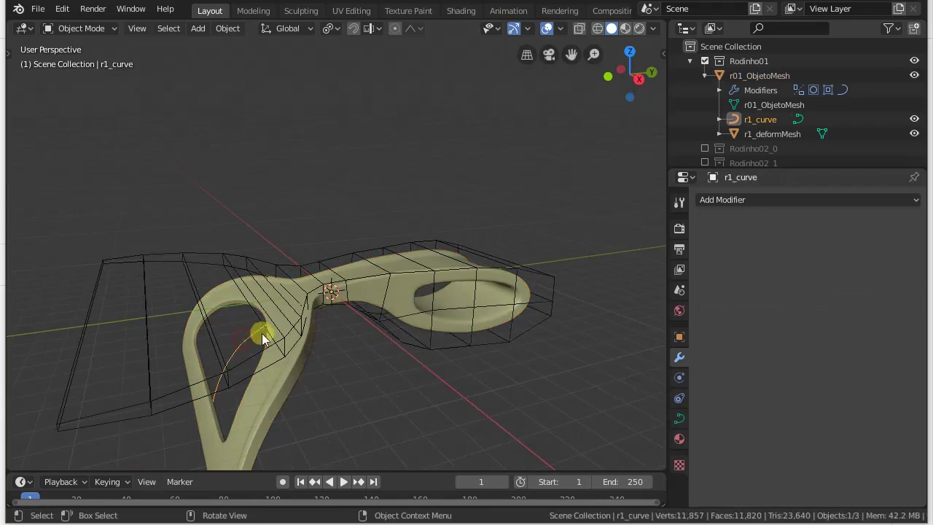
{"action": "key", "text": "g"}
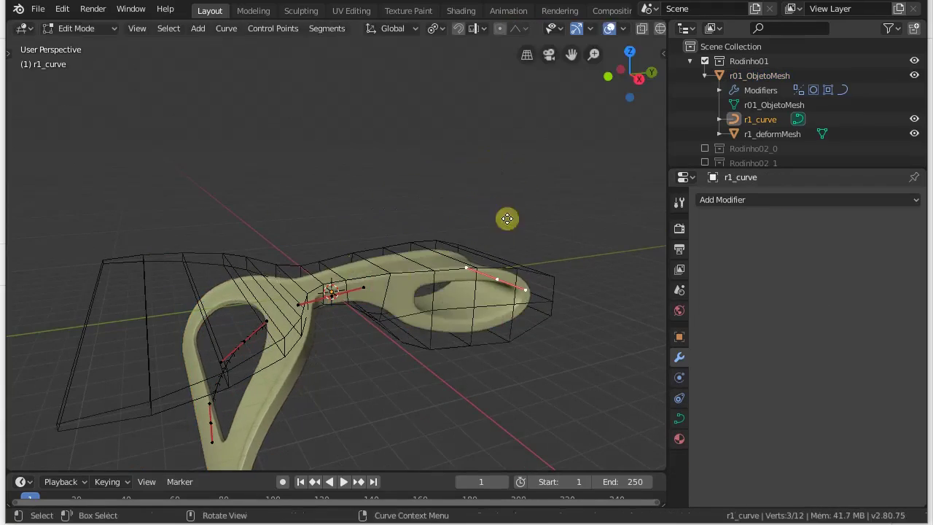
{"action": "left_click", "coordinate": [267, 354]}
{"action": "left_click", "coordinate": [210, 423]}
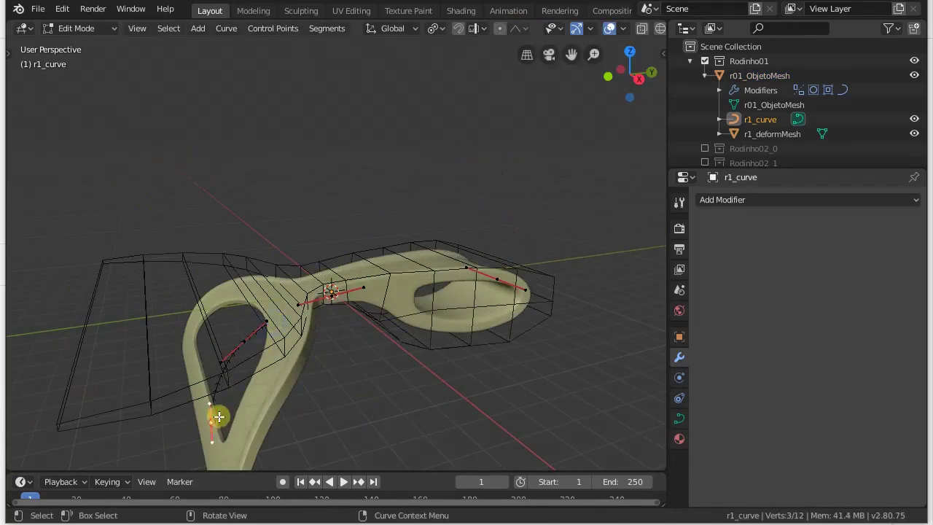
{"action": "key", "text": "g"}
{"action": "left_click", "coordinate": [387, 319]}
{"action": "key", "text": "Tab"}
{"action": "mouse_move", "coordinate": [390, 318]}
{"action": "middle_mouse_down"}
{"action": "mouse_move", "coordinate": [392, 309]}
{"action": "mouse_move", "coordinate": [384, 333]}
{"action": "middle_mouse_up"}
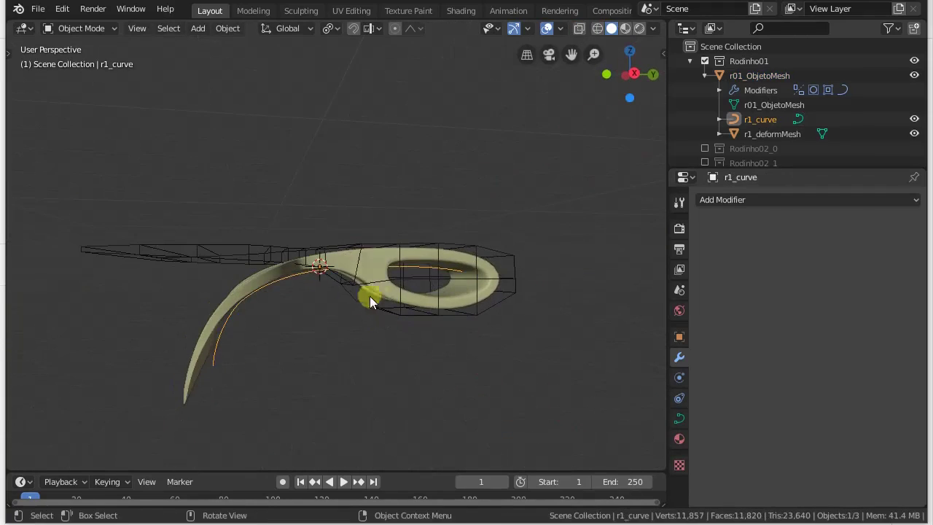
Step: Hide all four modifiers of r01_ObjetoMesh in the viewport and re-enable them in stack order to compare their effects
{"action": "left_click", "coordinate": [382, 303]}
{"action": "middle_click_drag", "start_coordinate": [388, 287], "coordinate": [786, 211]}
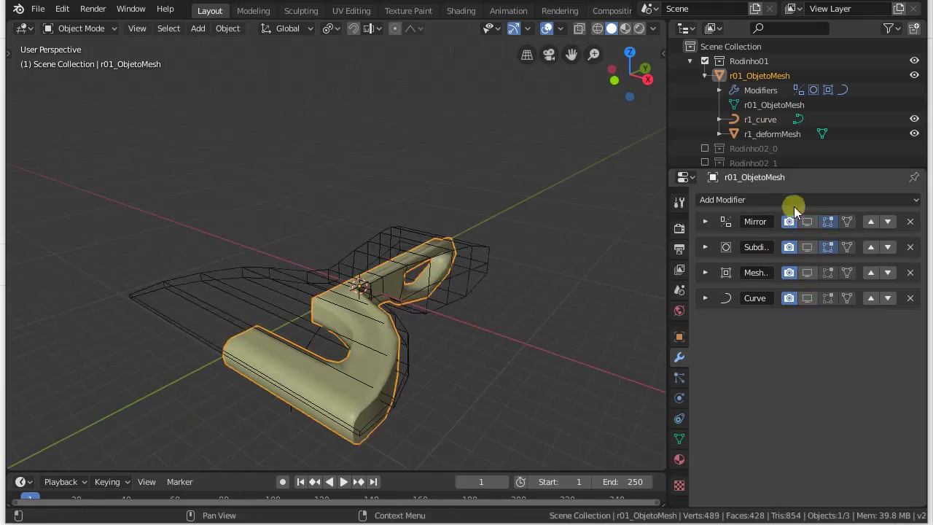
{"action": "middle_click_drag", "start_coordinate": [514, 346], "coordinate": [447, 317]}
{"action": "left_click", "coordinate": [808, 273]}
{"action": "left_click", "coordinate": [810, 273]}
{"action": "left_click", "coordinate": [811, 273]}
{"action": "left_click", "coordinate": [811, 273]}
{"action": "left_click", "coordinate": [808, 272]}
{"action": "left_click", "coordinate": [805, 298]}
{"action": "left_click", "coordinate": [806, 297]}
{"action": "left_click", "coordinate": [805, 297]}
Step: Widen the outliner and properties area and collapse the Rodinho01 collection
{"action": "left_click_drag", "start_coordinate": [667, 261], "coordinate": [618, 264]}
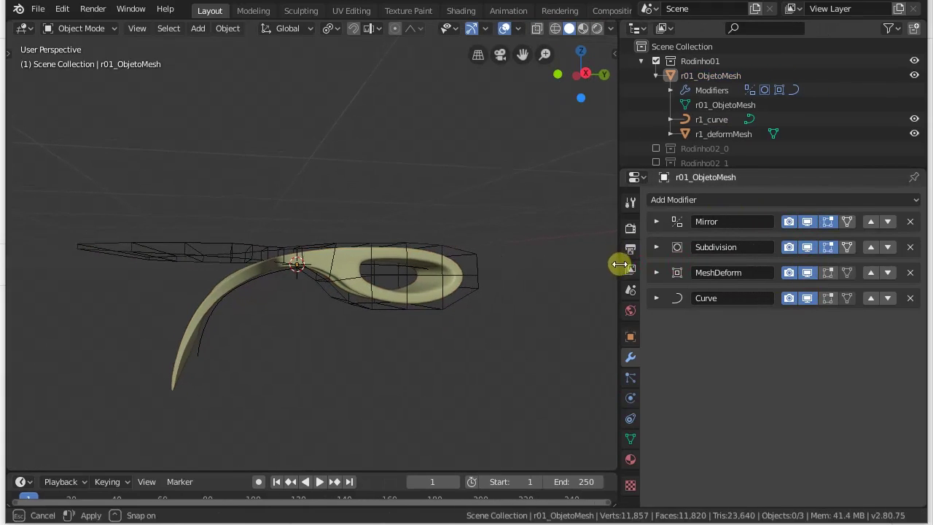
{"action": "left_click", "coordinate": [658, 76]}
{"action": "middle_click_drag", "start_coordinate": [503, 159], "coordinate": [523, 206]}
{"action": "left_click", "coordinate": [641, 62]}
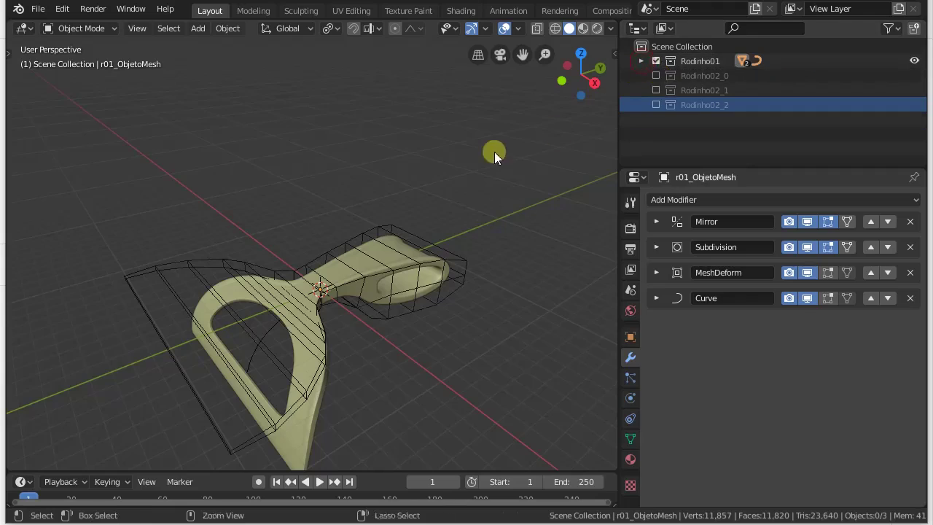
{"action": "middle_click_drag", "start_coordinate": [493, 160], "coordinate": [513, 155]}
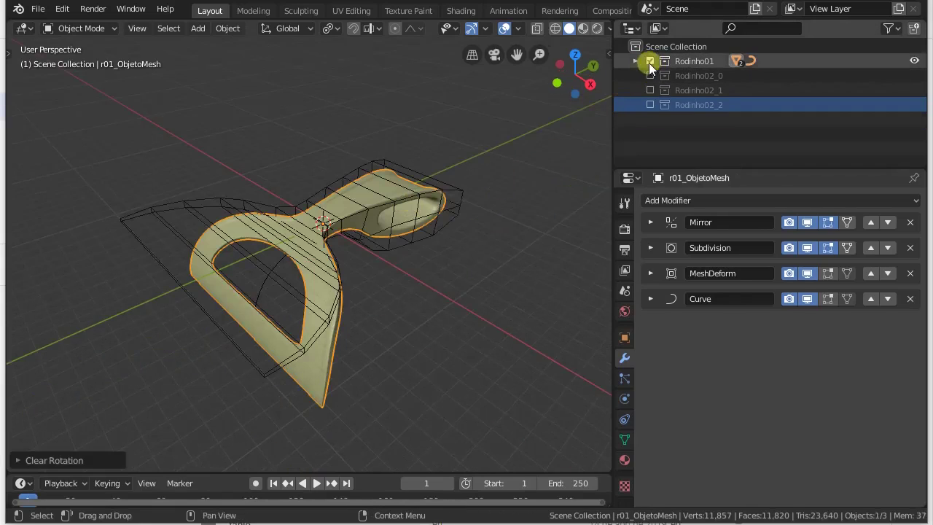
Step: Replace the visible Rodinho01 collection with Rodinho02_2 and clear the location of its r22_Parent empty
{"action": "left_click", "coordinate": [649, 62]}
{"action": "left_click", "coordinate": [648, 106]}
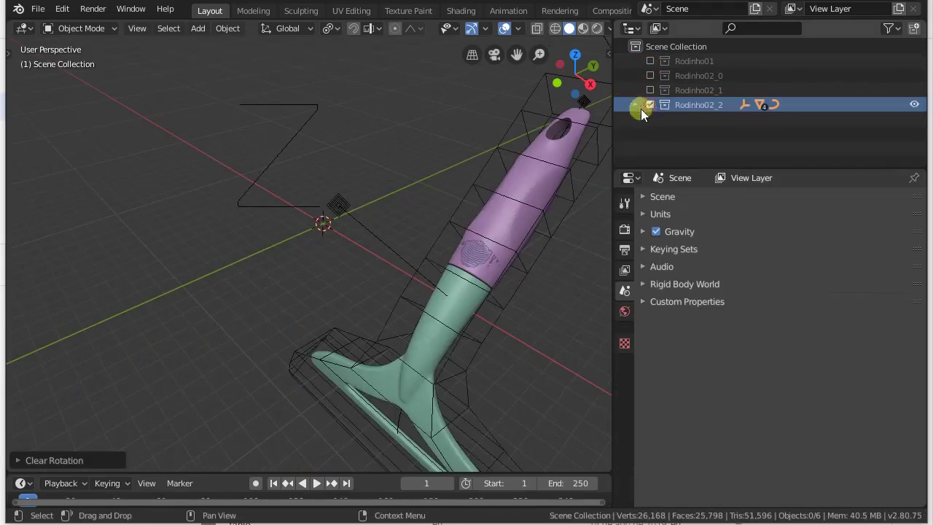
{"action": "scroll", "coordinate": [462, 256], "scroll_direction": "down", "scroll_amount": 3}
{"action": "left_click", "coordinate": [346, 240]}
{"action": "middle_click_drag", "start_coordinate": [446, 287], "coordinate": [475, 287]}
{"action": "key", "text": "alt+g"}
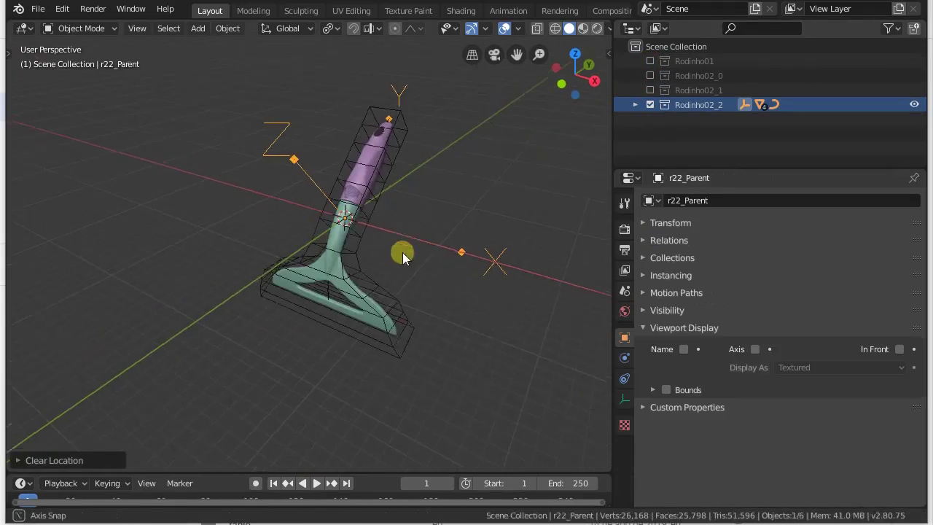
Step: Examine the two-colour squeegee from the front, back and up close with overlays hidden, and restore the overlays
{"action": "middle_click_drag", "start_coordinate": [412, 246], "coordinate": [499, 33]}
{"action": "middle_click_drag", "start_coordinate": [390, 141], "coordinate": [285, 255]}
{"action": "scroll", "coordinate": [299, 207], "scroll_direction": "up", "scroll_amount": 4}
{"action": "middle_click_drag", "start_coordinate": [298, 207], "coordinate": [455, 302]}
{"action": "scroll", "coordinate": [388, 211], "scroll_direction": "up", "scroll_amount": 5}
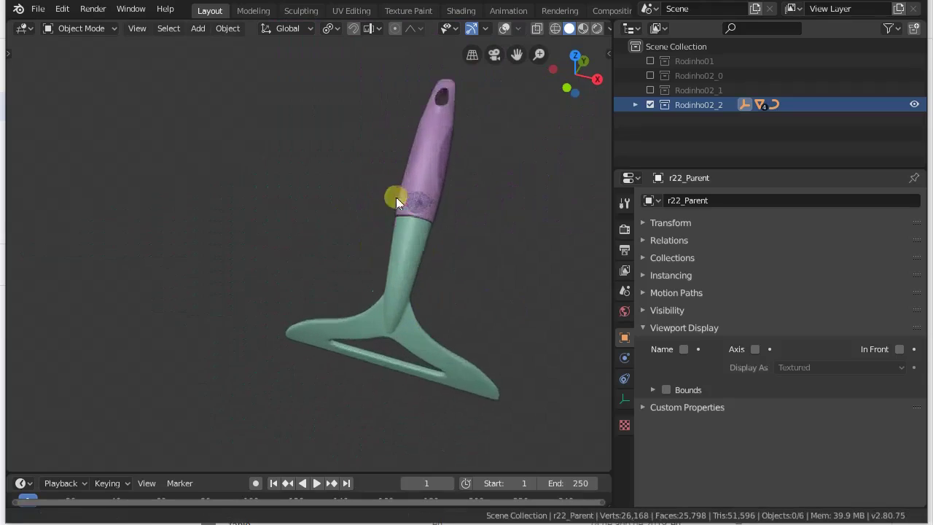
{"action": "middle_click_drag", "start_coordinate": [392, 246], "coordinate": [493, 258], "text": "shift"}
{"action": "scroll", "coordinate": [362, 338], "scroll_direction": "down", "scroll_amount": 4}
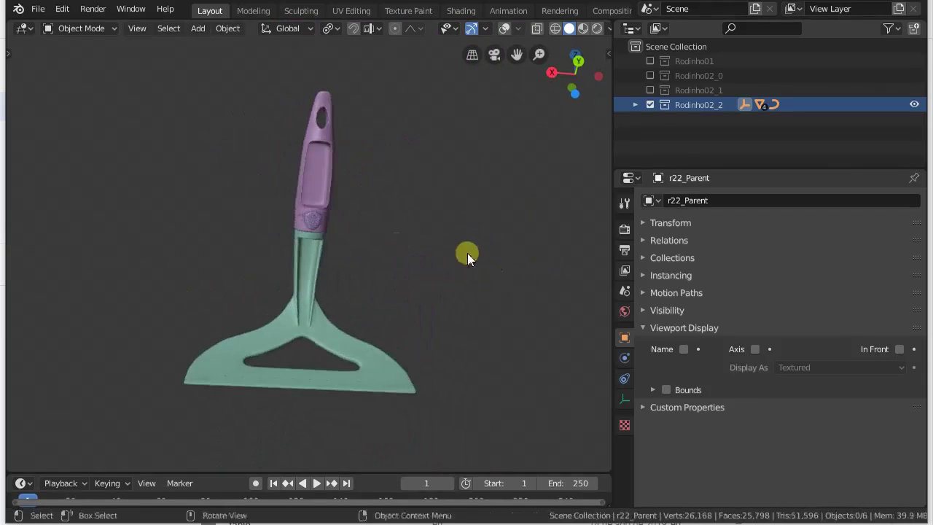
{"action": "scroll", "coordinate": [354, 148], "scroll_direction": "up", "scroll_amount": 5}
{"action": "scroll", "coordinate": [352, 234], "scroll_direction": "down", "scroll_amount": 4}
{"action": "mouse_move", "coordinate": [352, 234]}
{"action": "middle_mouse_down"}
{"action": "mouse_move", "coordinate": [333, 266]}
{"action": "mouse_move", "coordinate": [327, 208]}
{"action": "mouse_move", "coordinate": [340, 255]}
{"action": "mouse_move", "coordinate": [300, 278]}
{"action": "mouse_move", "coordinate": [234, 249]}
{"action": "mouse_move", "coordinate": [320, 296]}
{"action": "mouse_move", "coordinate": [364, 241]}
{"action": "middle_mouse_up"}
{"action": "left_click", "coordinate": [504, 28]}
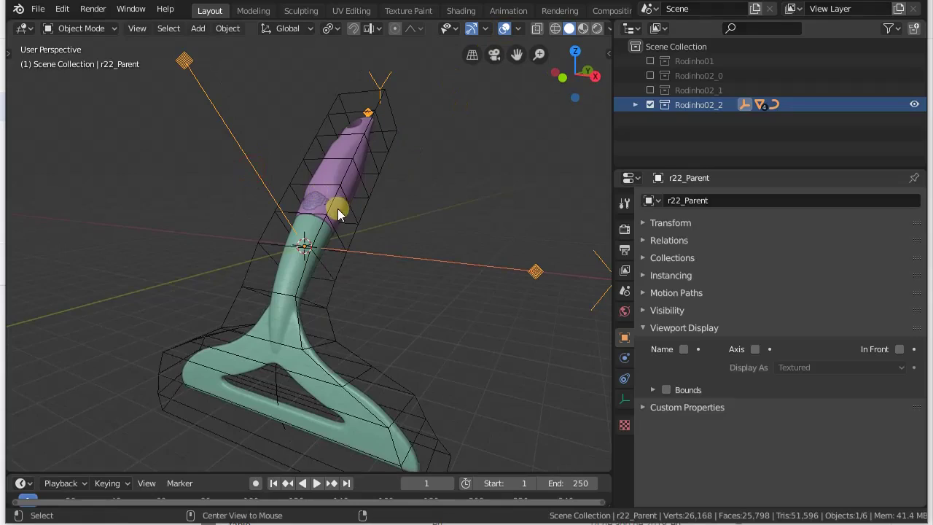
Step: Clear the location of r22_Parent and replace the visible Rodinho02_2 collection with Rodinho02_0
{"action": "key", "text": "alt+g"}
{"action": "left_click", "coordinate": [650, 104]}
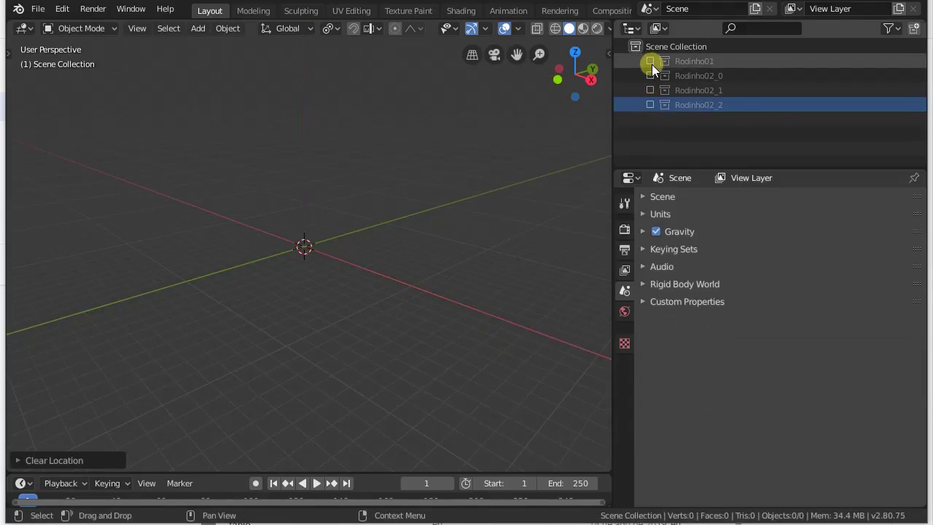
{"action": "left_click", "coordinate": [651, 75]}
Step: Hide every object in the Rodinho02_0 collection except r2_pa
{"action": "left_click_drag", "start_coordinate": [914, 90], "coordinate": [916, 149]}
{"action": "middle_click_drag", "start_coordinate": [311, 298], "coordinate": [340, 304]}
{"action": "left_click", "coordinate": [914, 149]}
{"action": "middle_click_drag", "start_coordinate": [521, 223], "coordinate": [462, 343]}
Step: Turn off the Subdivision and Mirror viewport display of r2_pa and enter Edit Mode on it
{"action": "left_click", "coordinate": [310, 282]}
{"action": "left_click", "coordinate": [807, 247]}
{"action": "left_click", "coordinate": [807, 223]}
{"action": "middle_click_drag", "start_coordinate": [386, 244], "coordinate": [367, 290]}
{"action": "key", "text": "Tab"}
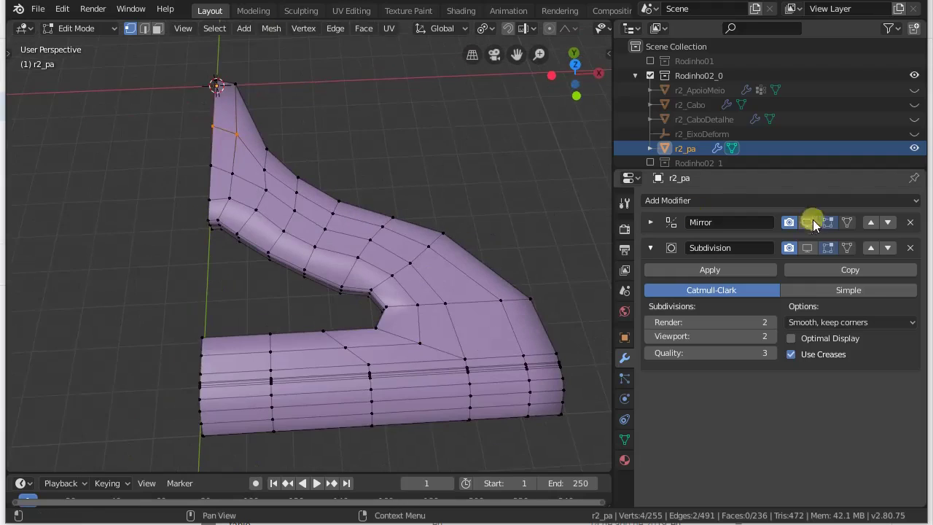
Step: Show the Mirror modifier of r2_pa in the viewport, comparing the half mesh with its viewport and on-cage display toggled
{"action": "left_click", "coordinate": [808, 222]}
{"action": "left_click", "coordinate": [847, 222]}
{"action": "middle_click_drag", "start_coordinate": [406, 253], "coordinate": [485, 252], "text": "shift"}
{"action": "left_click", "coordinate": [807, 223]}
{"action": "left_click", "coordinate": [807, 223]}
{"action": "left_click", "coordinate": [807, 222]}
{"action": "left_click", "coordinate": [806, 222]}
{"action": "left_click", "coordinate": [848, 222]}
{"action": "left_click", "coordinate": [847, 222]}
{"action": "left_click", "coordinate": [847, 222]}
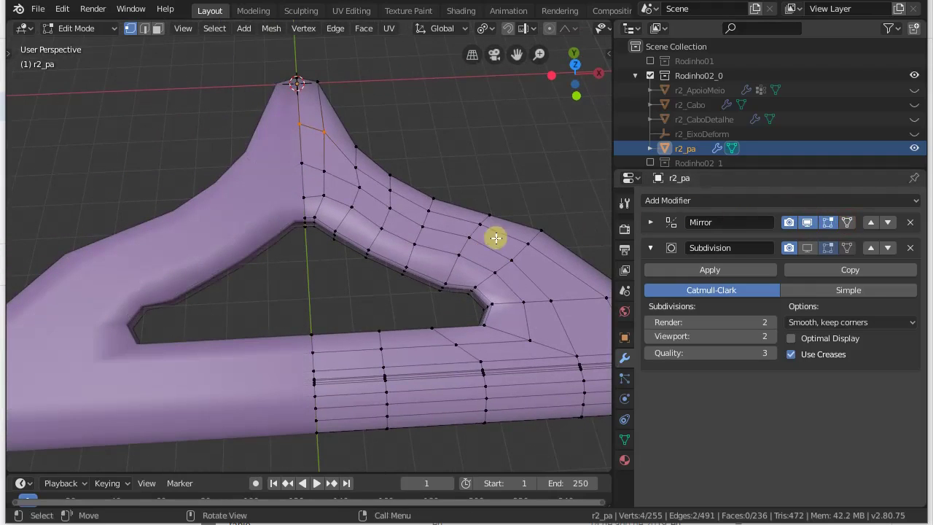
Step: Toggle the Subdivision modifier's viewport and on-cage display to compare the raw and smoothed r2_pa mesh
{"action": "left_click", "coordinate": [807, 247]}
{"action": "left_click", "coordinate": [848, 248]}
{"action": "left_click", "coordinate": [809, 248]}
{"action": "left_click", "coordinate": [809, 248]}
{"action": "left_click", "coordinate": [809, 248]}
{"action": "left_click", "coordinate": [809, 247]}
{"action": "left_click", "coordinate": [809, 248]}
{"action": "left_click", "coordinate": [809, 248]}
Step: Return r2_pa to Object Mode and toggle its Mirror modifier's viewport display
{"action": "middle_click_drag", "start_coordinate": [420, 267], "coordinate": [343, 228]}
{"action": "key", "text": "Tab"}
{"action": "scroll", "coordinate": [343, 229], "scroll_direction": "down", "scroll_amount": 2}
{"action": "left_click", "coordinate": [808, 223]}
{"action": "middle_click_drag", "start_coordinate": [608, 267], "coordinate": [503, 244]}
Step: Hide r2_pa, then show and select r2_ApoioMeio
{"action": "left_click", "coordinate": [914, 148]}
{"action": "left_click", "coordinate": [914, 91]}
{"action": "scroll", "coordinate": [469, 184], "scroll_direction": "up", "scroll_amount": 3}
{"action": "middle_click_drag", "start_coordinate": [444, 233], "coordinate": [484, 256]}
{"action": "left_click", "coordinate": [807, 248]}
{"action": "left_click", "coordinate": [415, 237]}
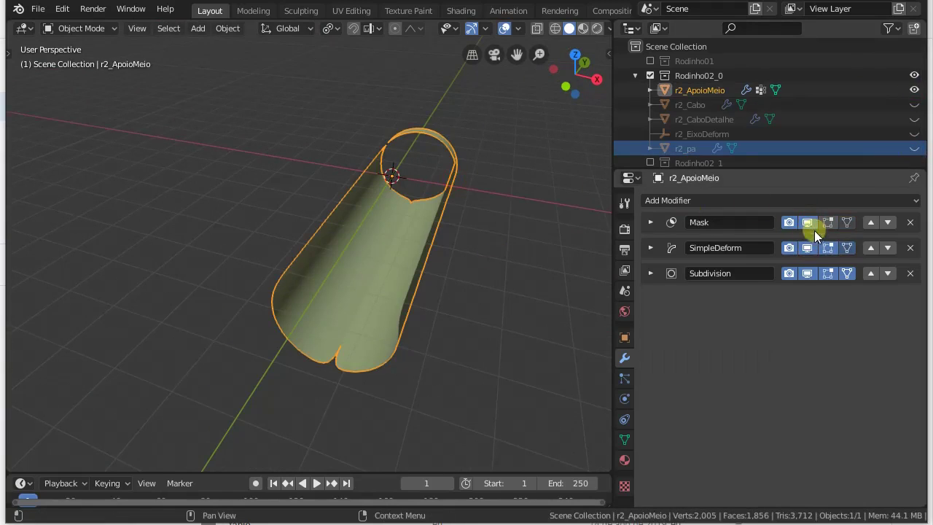
Step: Turn off the Subdivision, SimpleDeform and Mask viewport display of r2_ApoioMeio and enter Edit Mode on its flat mesh
{"action": "left_click", "coordinate": [807, 273]}
{"action": "left_click", "coordinate": [808, 248]}
{"action": "left_click", "coordinate": [808, 222]}
{"action": "middle_click_drag", "start_coordinate": [396, 228], "coordinate": [456, 154]}
{"action": "key", "text": "Tab"}
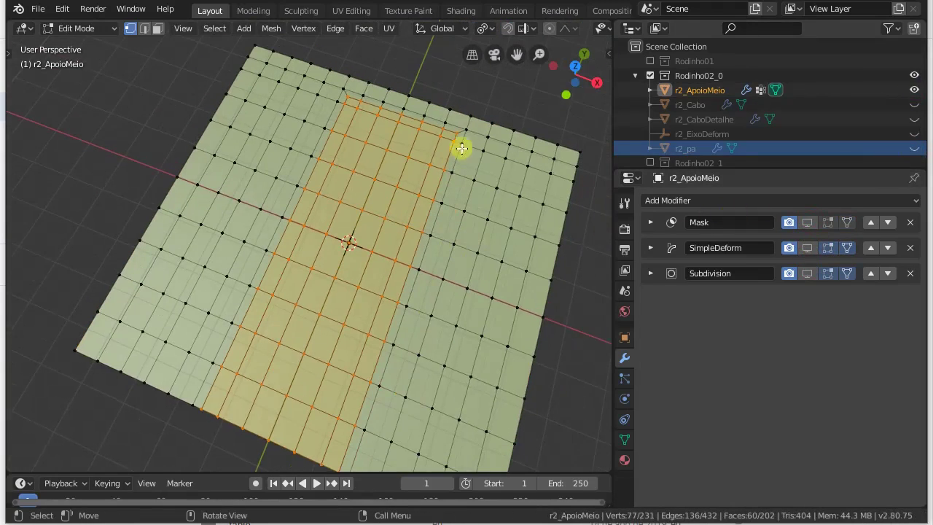
Step: Select the narrow face loop bordering the central region of r2_ApoioMeio in face select mode
{"action": "key", "text": "3"}
{"action": "left_click", "coordinate": [347, 92], "text": "alt"}
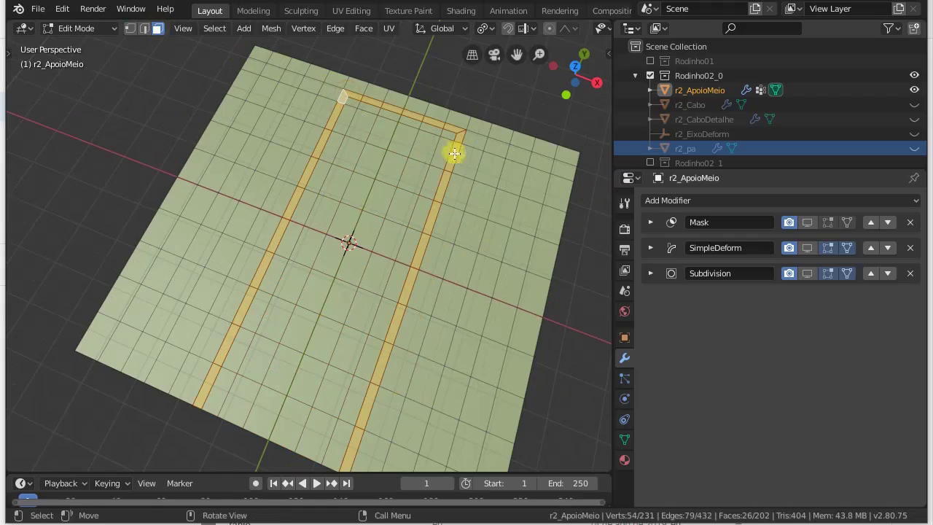
{"action": "middle_click_drag", "start_coordinate": [360, 230], "coordinate": [395, 243]}
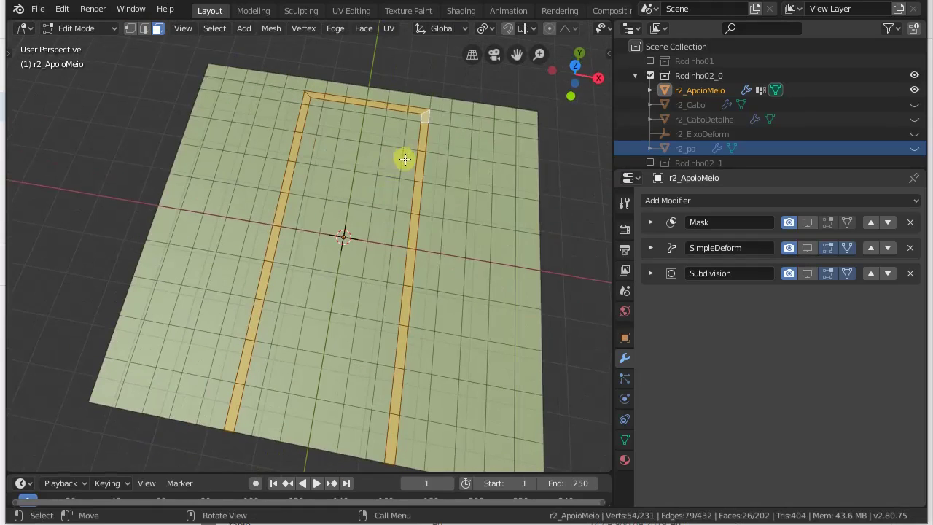
Step: Switch r2_ApoioMeio to Weight Paint mode to view its vertex group weights
{"action": "key", "text": "ctrl+Tab"}
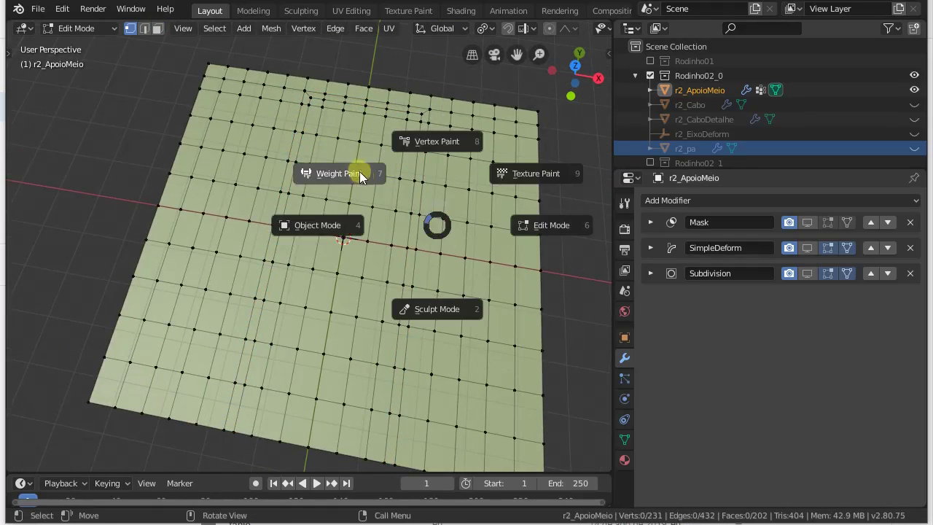
{"action": "left_click", "coordinate": [356, 175]}
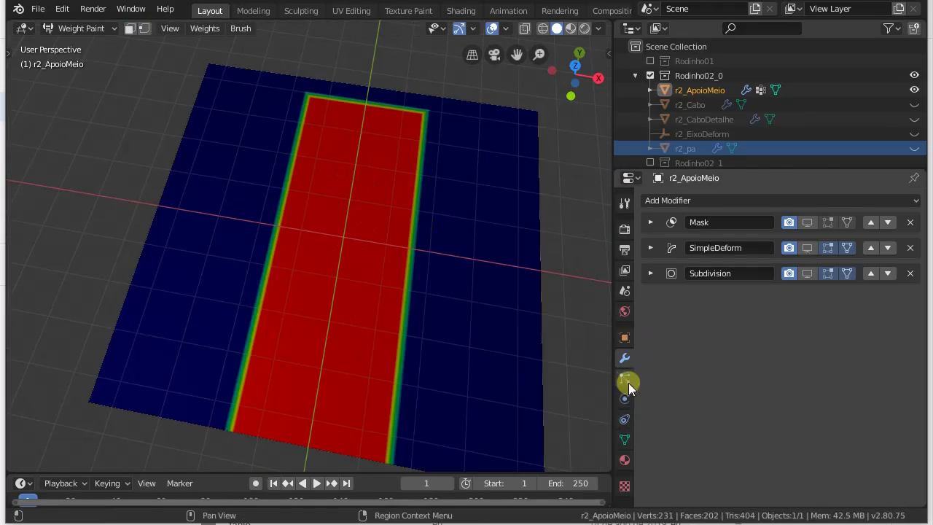
Step: Expand the Mask modifier of r2_ApoioMeio to check its vertex group and toggle its viewport display for comparison
{"action": "left_click", "coordinate": [625, 440]}
{"action": "left_click", "coordinate": [666, 223]}
{"action": "left_click", "coordinate": [625, 358]}
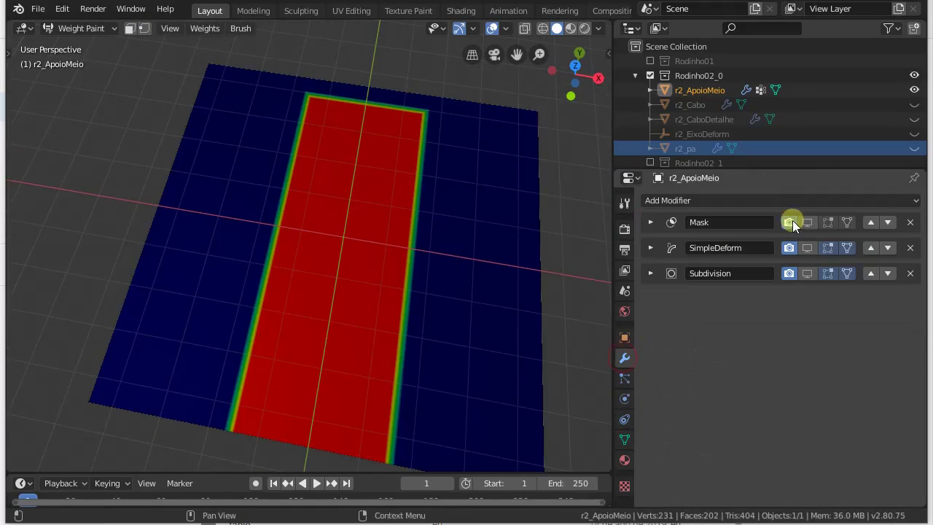
{"action": "left_click", "coordinate": [806, 222]}
{"action": "left_click", "coordinate": [651, 223]}
{"action": "left_click", "coordinate": [807, 222]}
{"action": "left_click", "coordinate": [807, 221]}
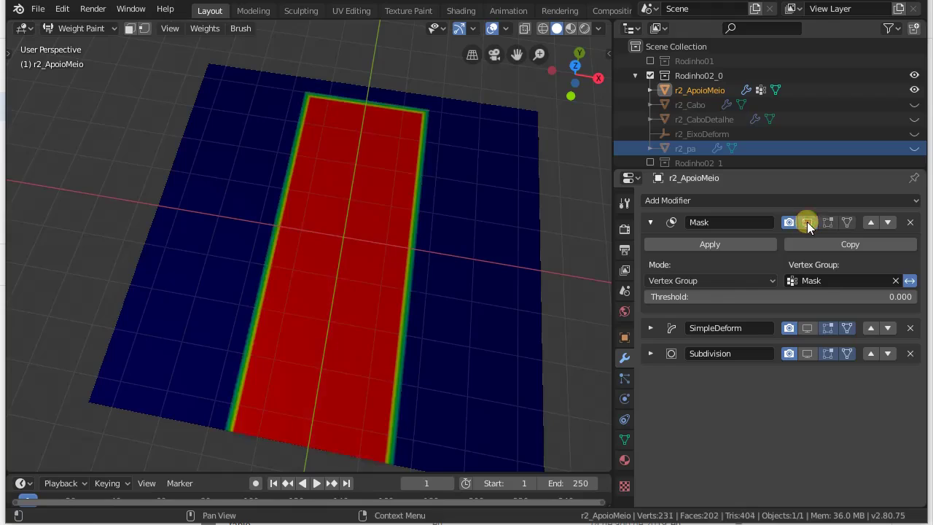
{"action": "left_click", "coordinate": [807, 222]}
Step: Turn on the SimpleDeform viewport display of r2_ApoioMeio and show r2_EixoDeform
{"action": "middle_click_drag", "start_coordinate": [463, 274], "coordinate": [443, 214]}
{"action": "left_click", "coordinate": [807, 328]}
{"action": "middle_click_drag", "start_coordinate": [606, 304], "coordinate": [394, 291]}
{"action": "middle_click_drag", "start_coordinate": [487, 229], "coordinate": [499, 218], "text": "shift"}
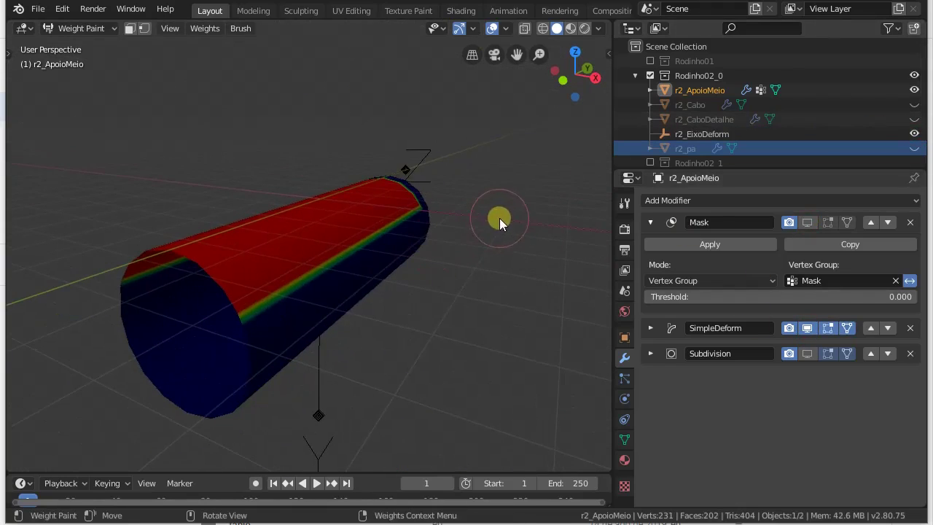
Step: Switch to Object Mode, select the r2_EixoDeform empty with a cancelled trial move, and reselect r2_ApoioMeio
{"action": "left_click", "coordinate": [305, 264]}
{"action": "left_click", "coordinate": [318, 264]}
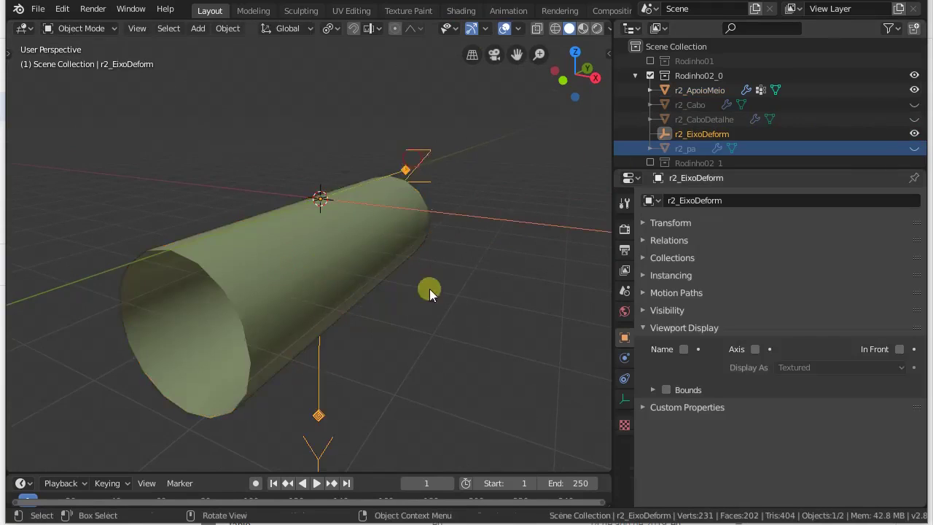
{"action": "key", "text": "g"}
{"action": "right_click", "coordinate": [439, 274]}
{"action": "left_click", "coordinate": [416, 246]}
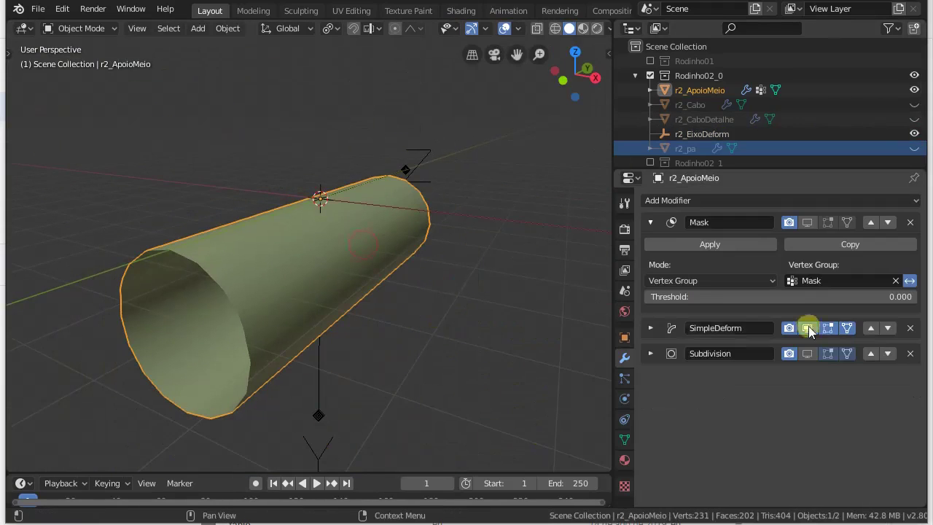
Step: Try smaller SimpleDeform bend angles on r2_ApoioMeio and restore the angle to 360°
{"action": "left_click", "coordinate": [650, 328]}
{"action": "left_click_drag", "start_coordinate": [887, 434], "coordinate": [809, 427]}
{"action": "middle_click_drag", "start_coordinate": [481, 342], "coordinate": [432, 324]}
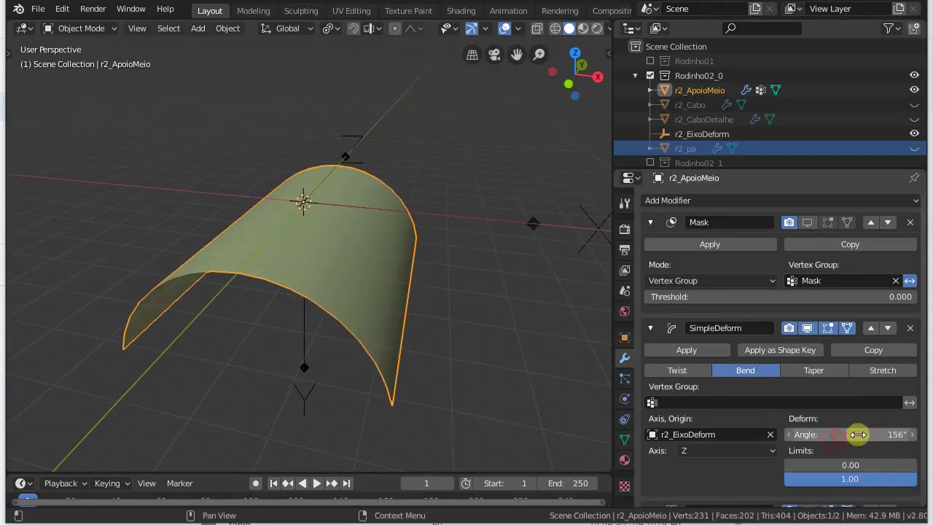
{"action": "type", "text": "360"}
{"action": "key", "text": "Return"}
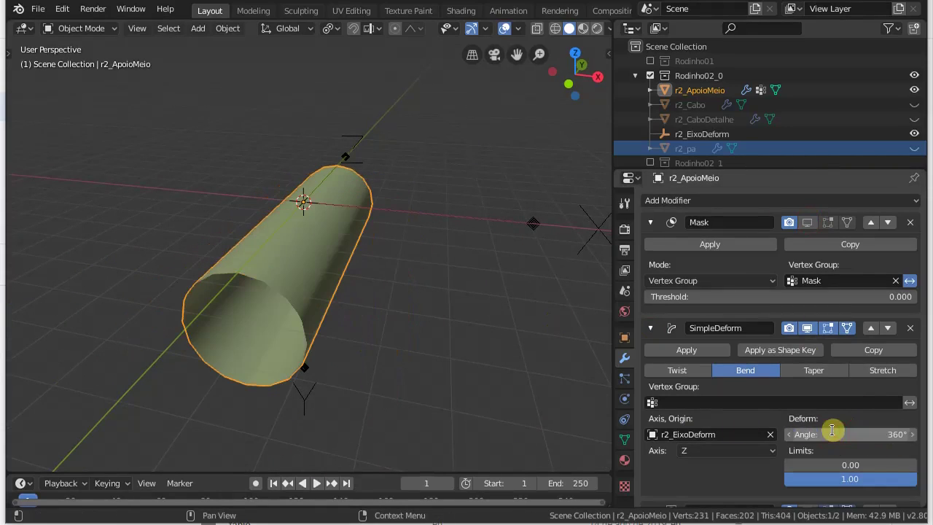
Step: Turn on the Mask display of r2_ApoioMeio, try partial bend angles on the masked mesh, and set the angle to 360°
{"action": "left_click", "coordinate": [807, 222]}
{"action": "middle_click_drag", "start_coordinate": [379, 257], "coordinate": [474, 262]}
{"action": "left_click_drag", "start_coordinate": [867, 436], "coordinate": [529, 273]}
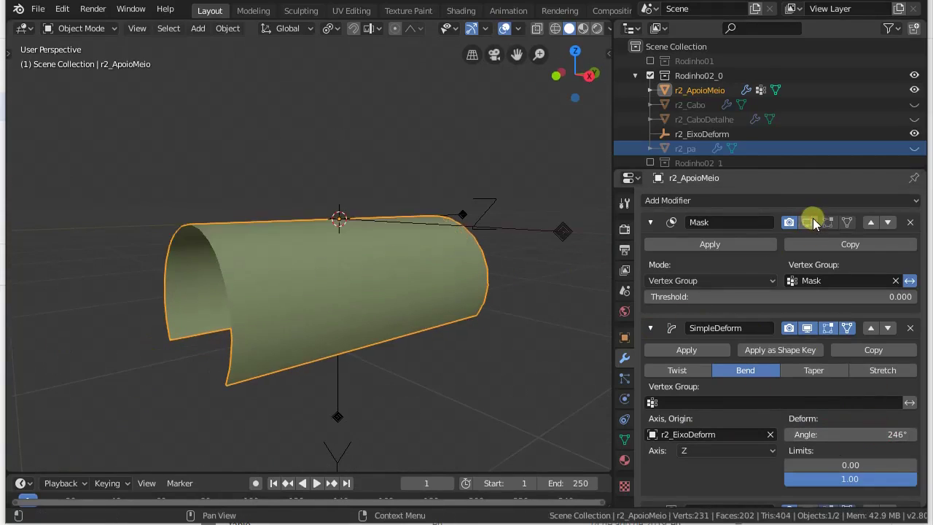
{"action": "left_click", "coordinate": [810, 221]}
{"action": "middle_click_drag", "start_coordinate": [397, 295], "coordinate": [502, 317]}
{"action": "left_click_drag", "start_coordinate": [862, 433], "coordinate": [816, 432]}
{"action": "double_click", "coordinate": [837, 431]}
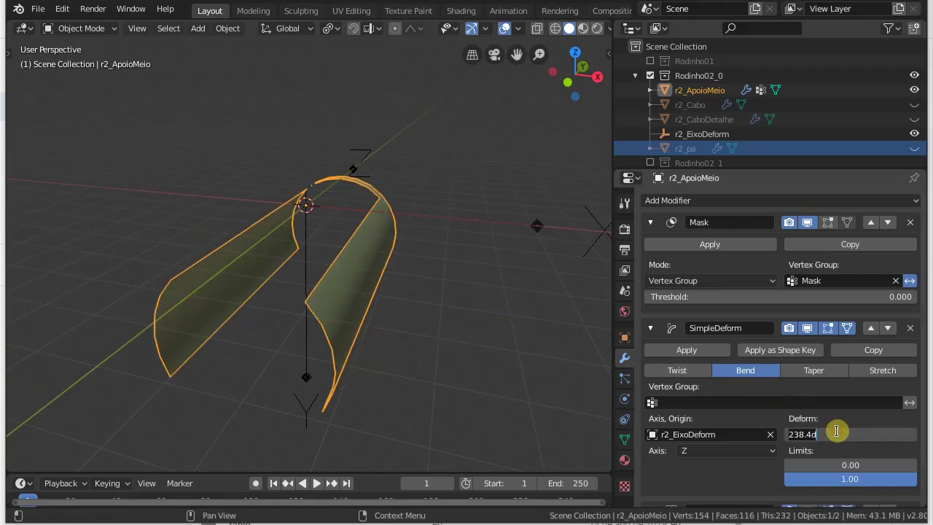
{"action": "type", "text": "360"}
{"action": "key", "text": "Return"}
Step: Collapse the Mask and SimpleDeform modifiers of r2_ApoioMeio, turn on its Subdivision display and toggle the Mask display
{"action": "left_click", "coordinate": [651, 222]}
{"action": "left_click", "coordinate": [650, 246]}
{"action": "left_click", "coordinate": [805, 273]}
{"action": "middle_click_drag", "start_coordinate": [425, 282], "coordinate": [526, 285]}
{"action": "left_click", "coordinate": [810, 221]}
Step: Hide r2_ApoioMeio and show r2_Cabo and r2_CaboDetalhe
{"action": "left_click", "coordinate": [913, 90]}
{"action": "middle_click_drag", "start_coordinate": [554, 204], "coordinate": [597, 168]}
{"action": "left_click", "coordinate": [913, 106]}
{"action": "left_click", "coordinate": [913, 120]}
Step: Turn off the viewport display of the SimpleDeform, Subdivision and Mirror modifiers on r2_Cabo
{"action": "middle_click_drag", "start_coordinate": [321, 269], "coordinate": [282, 249]}
{"action": "left_click", "coordinate": [310, 267]}
{"action": "left_click", "coordinate": [235, 298], "text": "shift"}
{"action": "left_click", "coordinate": [808, 273]}
{"action": "left_click", "coordinate": [806, 247]}
Step: Turn off the remaining modifier viewport displays of r2_CaboDetalhe, including Mirror and Array
{"action": "left_click", "coordinate": [282, 249]}
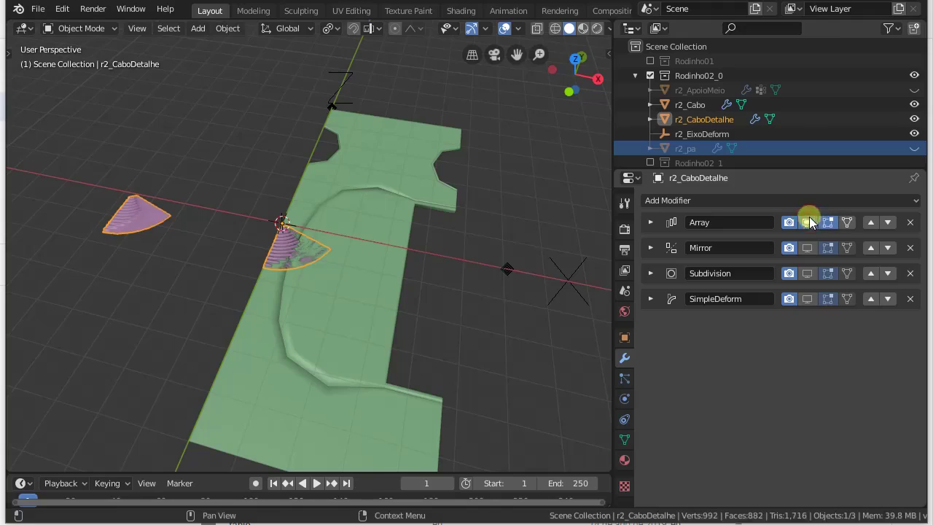
{"action": "left_click", "coordinate": [807, 248]}
{"action": "left_click", "coordinate": [809, 223]}
Step: Turn on the Mirror and Subdivision display of r2_Cabo and switch the viewport to wireframe shading
{"action": "left_click", "coordinate": [397, 187]}
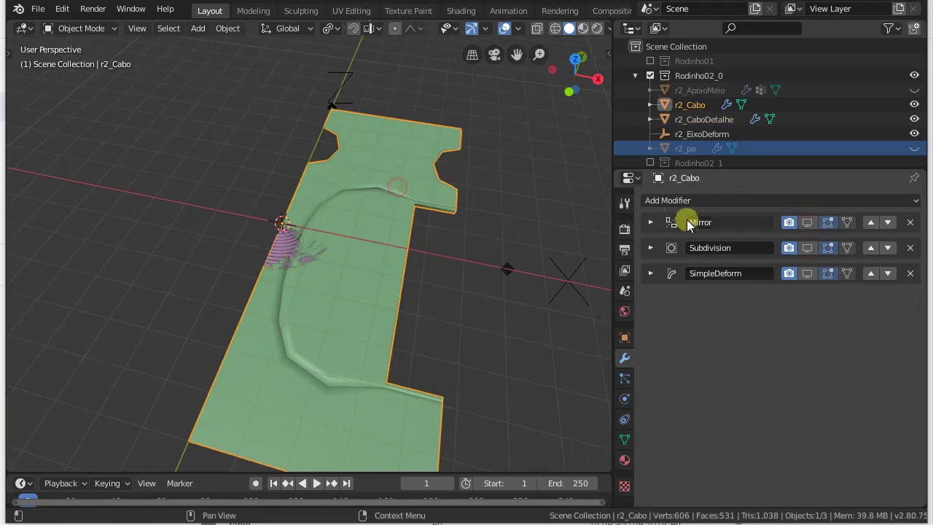
{"action": "left_click", "coordinate": [808, 222]}
{"action": "left_click", "coordinate": [805, 249]}
{"action": "key", "text": "Tab"}
{"action": "key", "text": "Tab"}
{"action": "key", "text": "z"}
{"action": "left_click", "coordinate": [299, 196]}
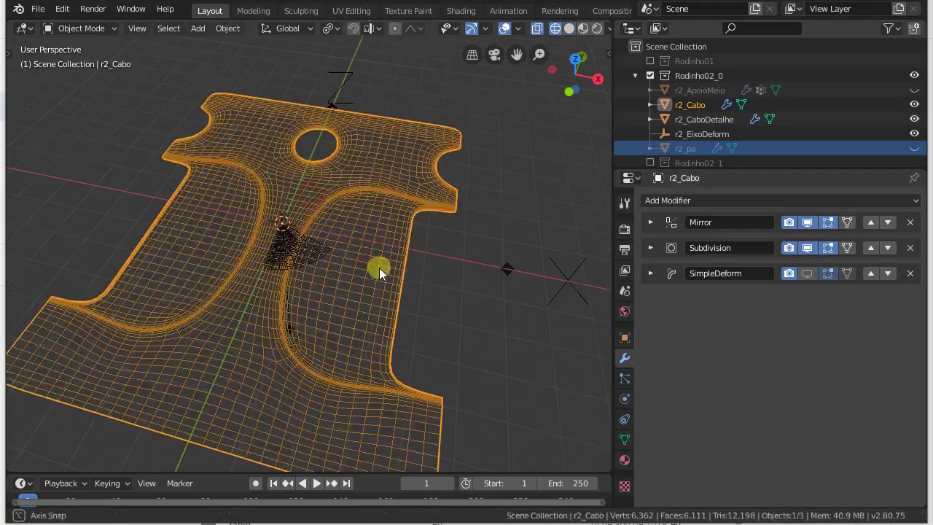
Step: Toggle the Subdivision display of r2_Cabo off and on, and turn on its SimpleDeform display
{"action": "middle_click_drag", "start_coordinate": [374, 249], "coordinate": [398, 314]}
{"action": "left_click", "coordinate": [809, 248]}
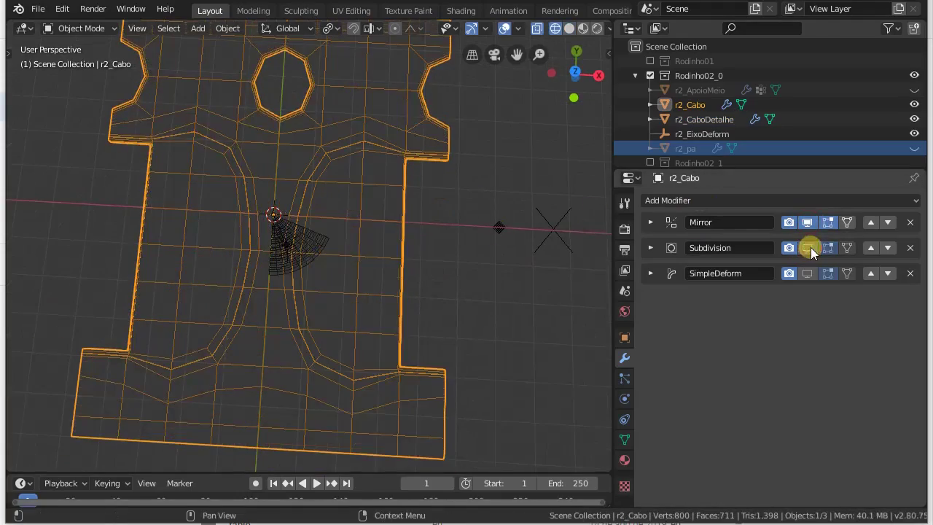
{"action": "left_click", "coordinate": [808, 248]}
{"action": "left_click", "coordinate": [807, 273]}
{"action": "middle_click_drag", "start_coordinate": [255, 204], "coordinate": [391, 265]}
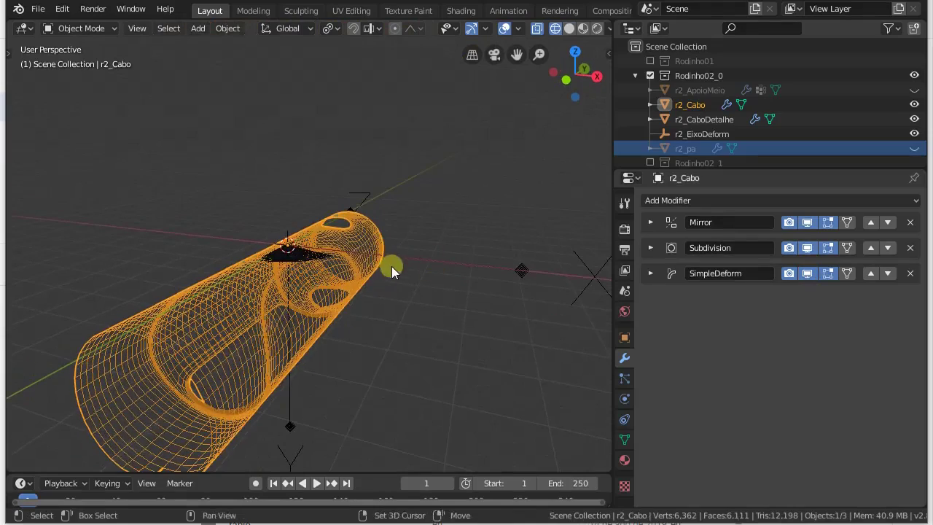
Step: Return to solid shading, try smaller SimpleDeform angles on r2_Cabo, and set the bend angle to 360°
{"action": "key", "text": "z"}
{"action": "left_click", "coordinate": [650, 273]}
{"action": "left_click_drag", "start_coordinate": [886, 379], "coordinate": [780, 370]}
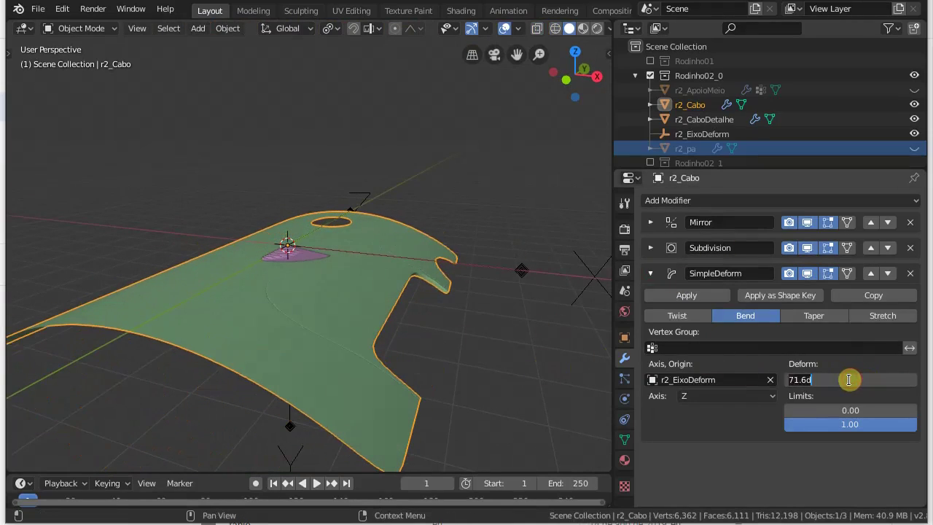
{"action": "type", "text": "360"}
{"action": "key", "text": "Return"}
Step: Turn off the SimpleDeform and Subdivision display of r2_Cabo and toggle its Mirror display off and on
{"action": "left_click", "coordinate": [650, 274]}
{"action": "left_click", "coordinate": [806, 274]}
{"action": "left_click", "coordinate": [807, 247]}
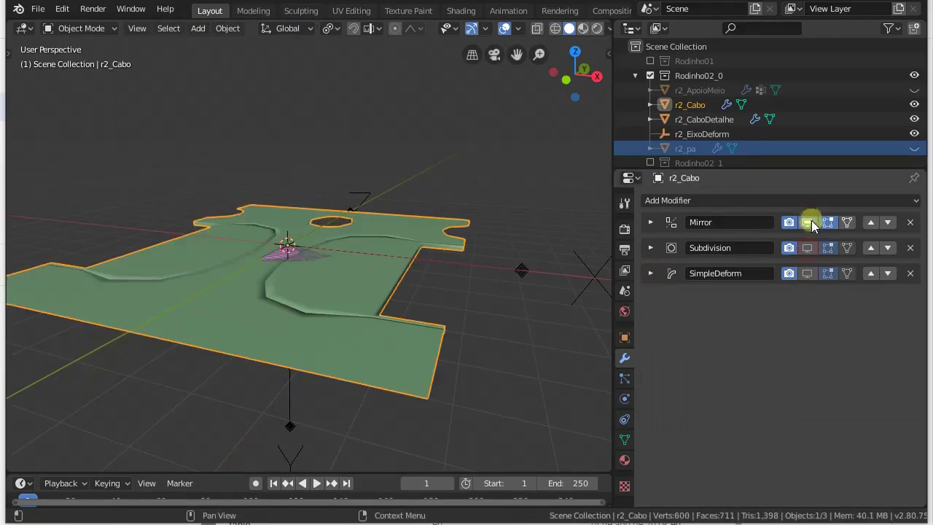
{"action": "left_click", "coordinate": [809, 223]}
{"action": "middle_click_drag", "start_coordinate": [370, 263], "coordinate": [386, 324]}
{"action": "left_click", "coordinate": [806, 223]}
Step: Select r2_CaboDetalhe in top view and turn on its Mirror and Array viewport display
{"action": "left_click", "coordinate": [304, 239]}
{"action": "key", "text": "KP_7"}
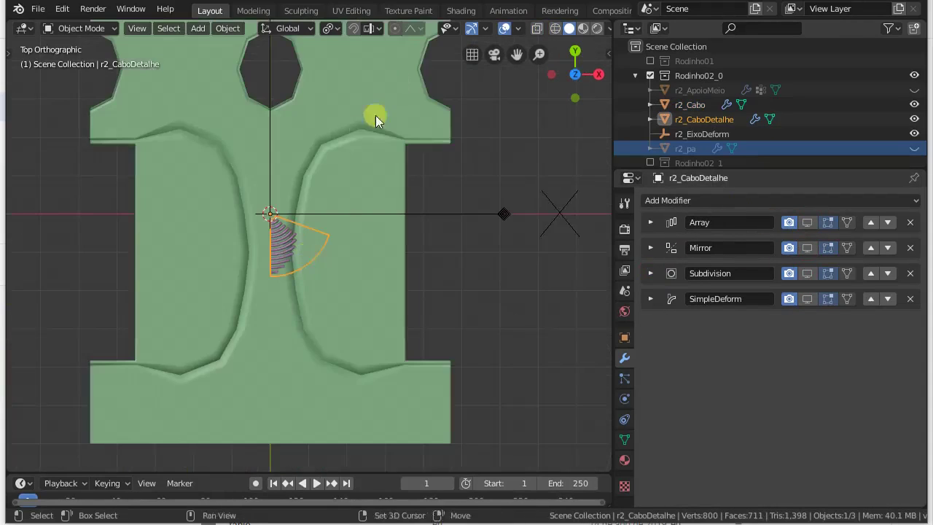
{"action": "left_click", "coordinate": [807, 248]}
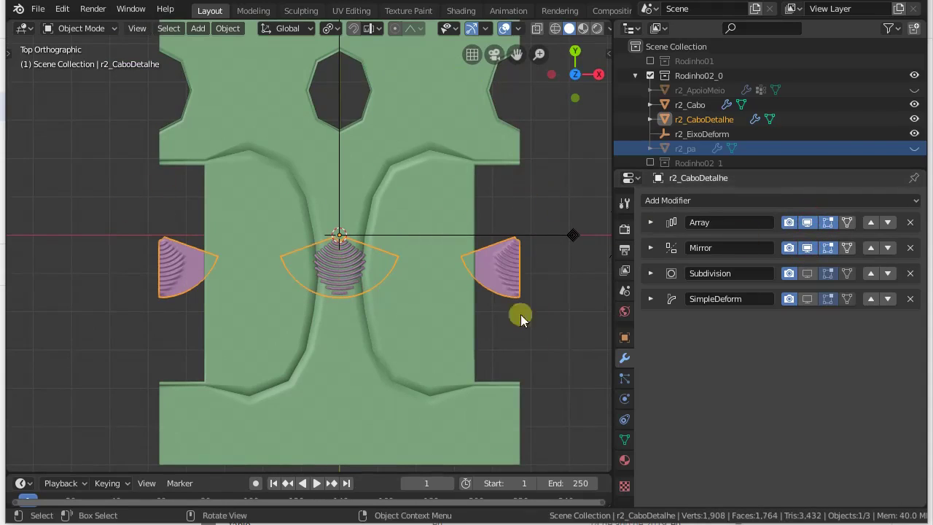
Step: Add r2_Cabo to the selection and turn on the Subdivision and SimpleDeform display for it and r2_CaboDetalhe
{"action": "middle_click_drag", "start_coordinate": [164, 254], "coordinate": [438, 219]}
{"action": "left_click", "coordinate": [481, 220]}
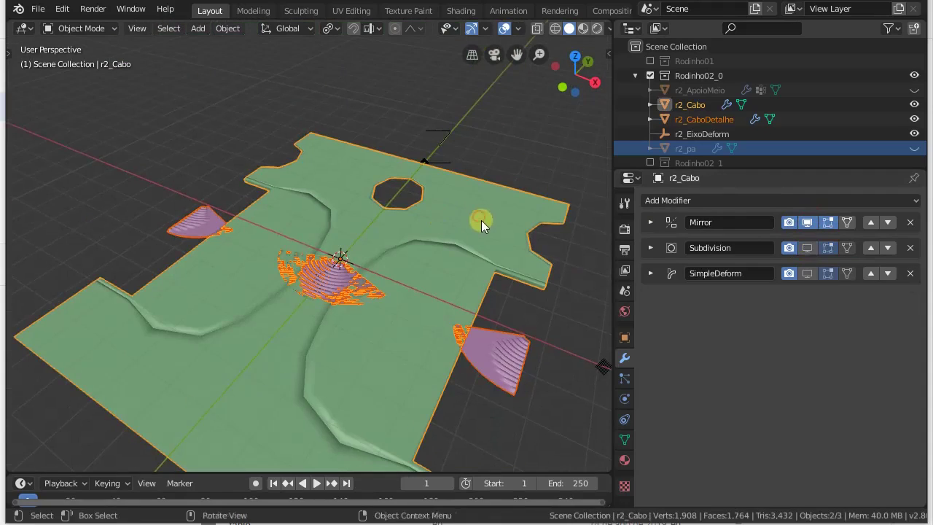
{"action": "left_click", "coordinate": [807, 248]}
{"action": "left_click", "coordinate": [807, 273]}
{"action": "middle_click_drag", "start_coordinate": [350, 189], "coordinate": [466, 288]}
Step: Try partial SimpleDeform bend angles on r2_Cabo and r2_CaboDetalhe together, including 150° and 270°
{"action": "left_click", "coordinate": [650, 273]}
{"action": "mouse_move", "coordinate": [662, 370]}
{"action": "left_mouse_down"}
{"action": "mouse_move", "coordinate": [785, 377]}
{"action": "mouse_move", "coordinate": [654, 354]}
{"action": "left_mouse_up"}
{"action": "left_click", "coordinate": [860, 378]}
{"action": "key", "text": "Return"}
{"action": "mouse_move", "coordinate": [391, 312]}
{"action": "middle_mouse_down"}
{"action": "mouse_move", "coordinate": [414, 380]}
{"action": "mouse_move", "coordinate": [381, 325]}
{"action": "middle_mouse_up"}
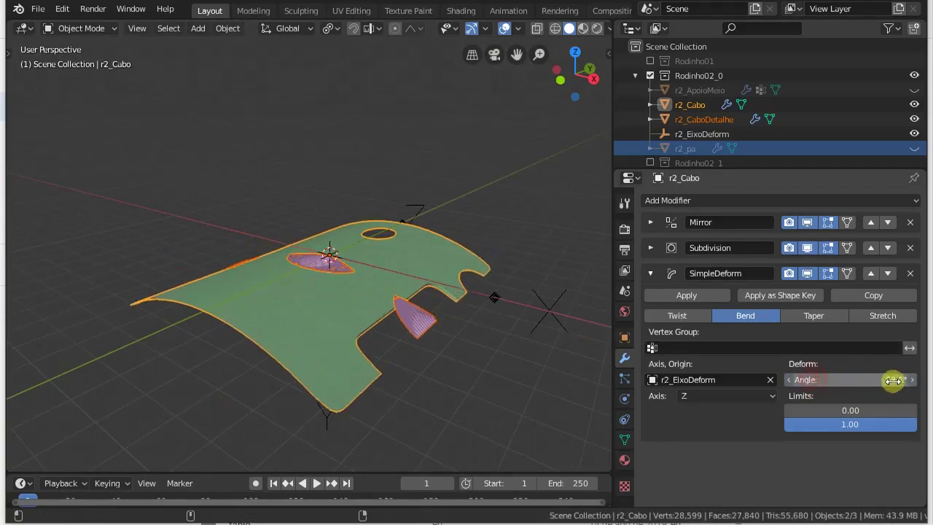
{"action": "key", "text": "Return"}
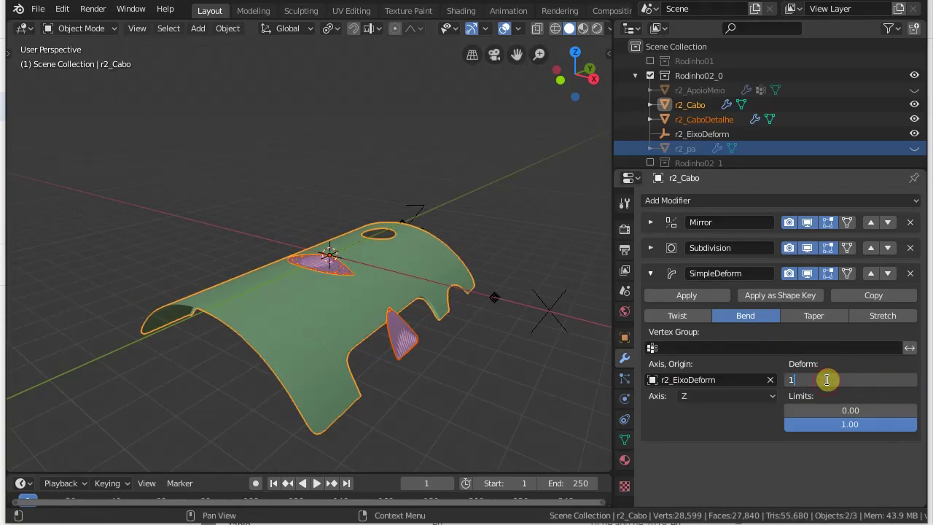
{"action": "type", "text": "50"}
{"action": "key", "text": "Return"}
{"action": "key", "text": "Return"}
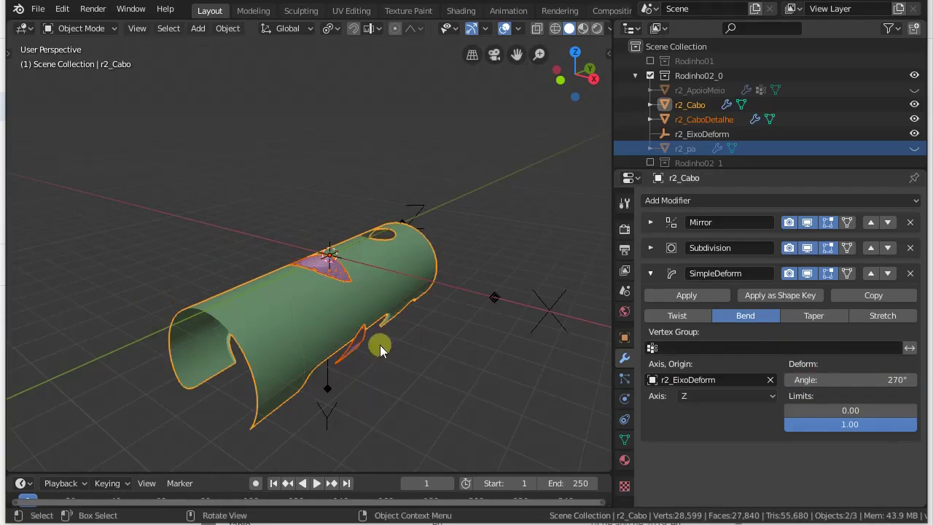
Step: Set the SimpleDeform bend angle of r2_Cabo and r2_CaboDetalhe to 360°
{"action": "middle_click_drag", "start_coordinate": [389, 318], "coordinate": [796, 354]}
{"action": "middle_click_drag", "start_coordinate": [394, 307], "coordinate": [349, 425]}
{"action": "left_click_drag", "start_coordinate": [891, 381], "coordinate": [858, 388]}
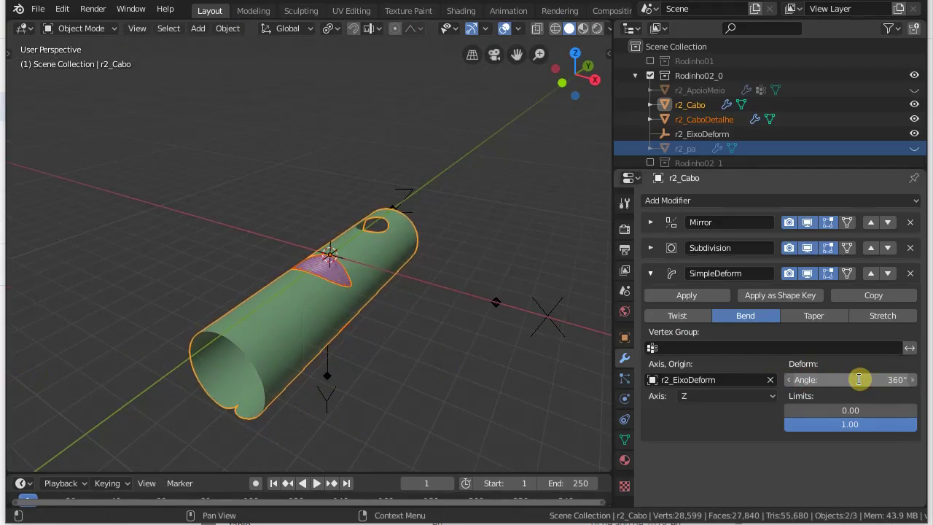
Step: Disable the Rodinho02_0 collection and enable Rodinho02_1
{"action": "left_click", "coordinate": [650, 76]}
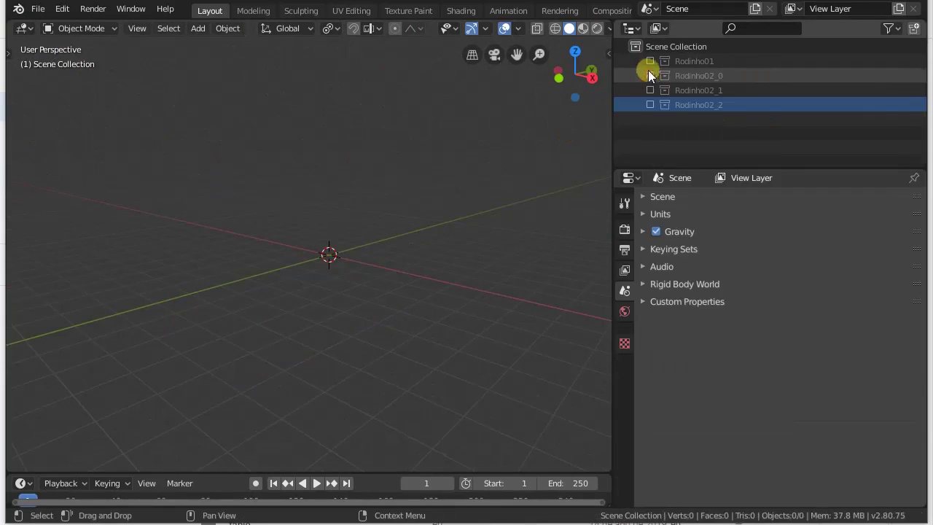
{"action": "left_click", "coordinate": [650, 89]}
{"action": "middle_click_drag", "start_coordinate": [489, 281], "coordinate": [459, 305]}
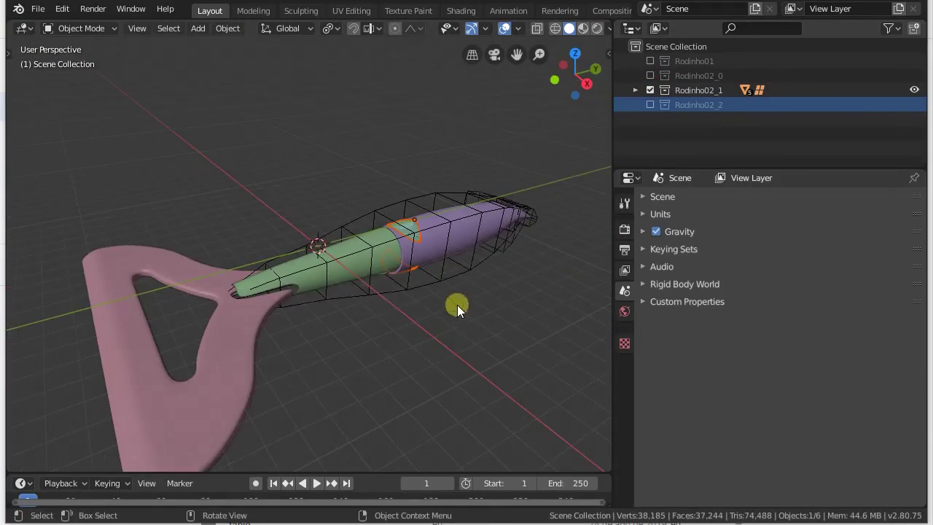
Step: Select r21_ApoioMeio, r21_Cabo and r21_CaboDetalhe and turn off the viewport display of their shared stack of modifiers
{"action": "left_click", "coordinate": [302, 280]}
{"action": "left_click", "coordinate": [413, 228], "text": "shift"}
{"action": "left_click", "coordinate": [436, 252]}
{"action": "scroll", "coordinate": [434, 273], "scroll_direction": "up", "scroll_amount": 2}
{"action": "left_click", "coordinate": [447, 221], "text": "shift"}
{"action": "left_click_drag", "start_coordinate": [806, 324], "coordinate": [806, 223]}
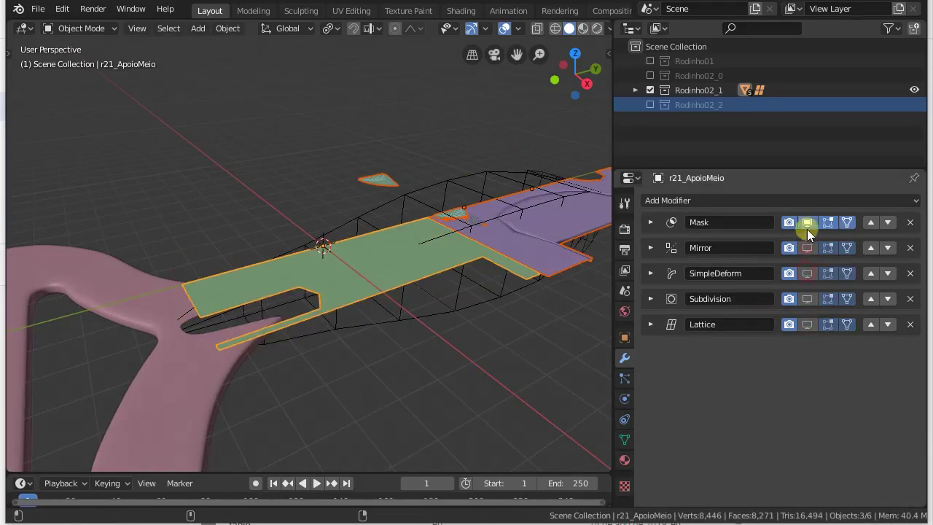
Step: Hide r21_Lattice and r21_CaboDeform
{"action": "scroll", "coordinate": [765, 102], "scroll_direction": "down", "scroll_amount": 3}
{"action": "left_click", "coordinate": [914, 124]}
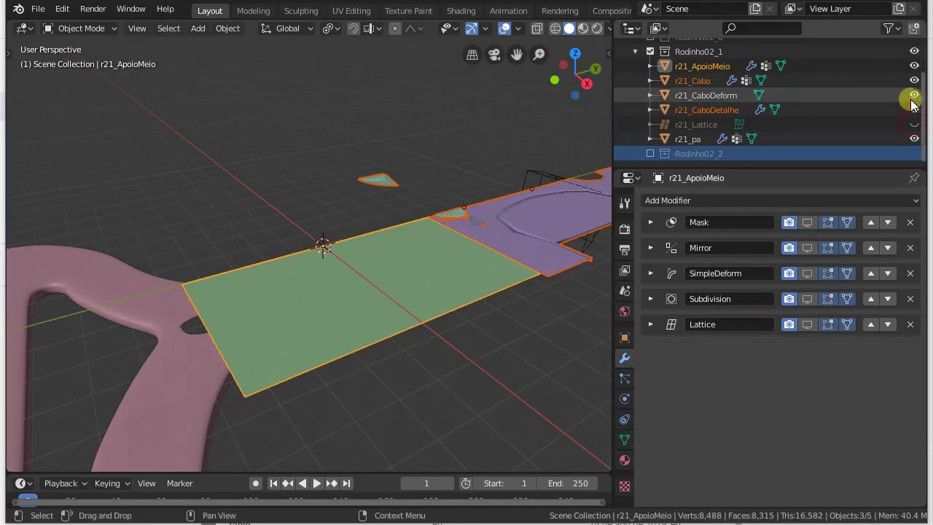
{"action": "middle_click_drag", "start_coordinate": [516, 231], "coordinate": [341, 310]}
Step: Turn on the Mirror display of r21_Cabo and the Array and Mirror display of r21_CaboDetalhe
{"action": "left_click", "coordinate": [344, 264]}
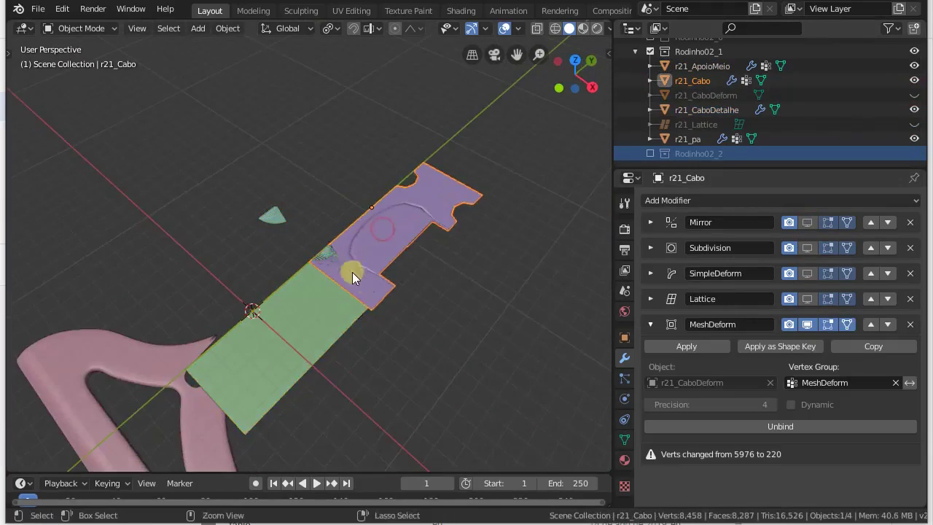
{"action": "scroll", "coordinate": [346, 262], "scroll_direction": "up", "scroll_amount": 3}
{"action": "left_click", "coordinate": [807, 222]}
{"action": "middle_click_drag", "start_coordinate": [412, 250], "coordinate": [671, 271]}
{"action": "left_click", "coordinate": [320, 262]}
{"action": "left_click", "coordinate": [807, 248]}
{"action": "left_click", "coordinate": [422, 228]}
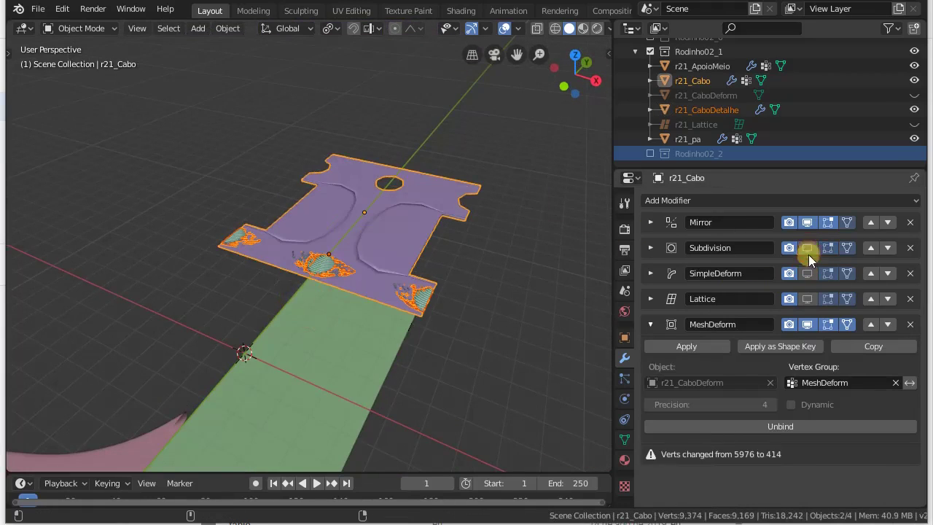
Step: Turn off the Mirror display of r21_Cabo again and select r21_ApoioMeio
{"action": "middle_click_drag", "start_coordinate": [506, 270], "coordinate": [438, 306]}
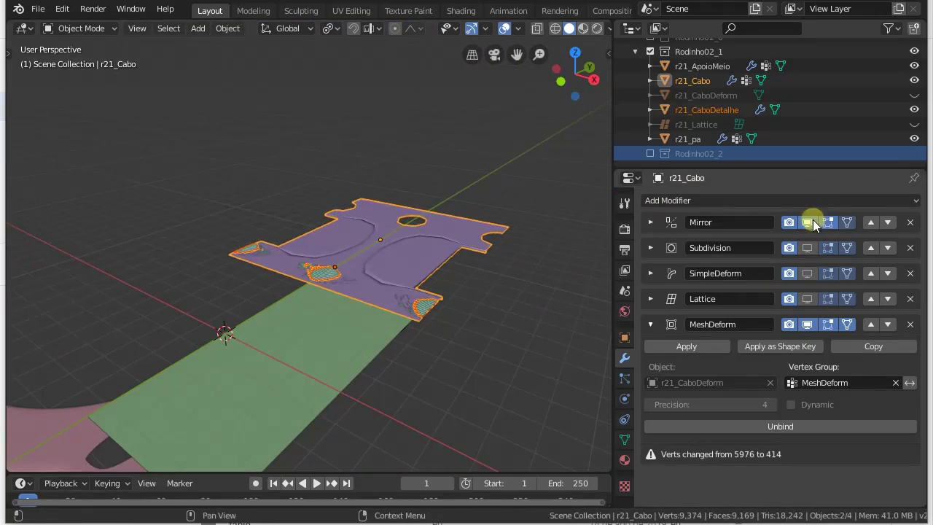
{"action": "middle_click_drag", "start_coordinate": [379, 368], "coordinate": [357, 373]}
{"action": "scroll", "coordinate": [357, 373], "scroll_direction": "down", "scroll_amount": 2}
{"action": "left_click", "coordinate": [313, 302]}
{"action": "left_click", "coordinate": [367, 265], "text": "shift"}
{"action": "left_click", "coordinate": [314, 306]}
Step: Hide r21_CaboDetalhe, r21_Cabo and r21_ApoioMeio, and select r21_pa
{"action": "left_click", "coordinate": [914, 109]}
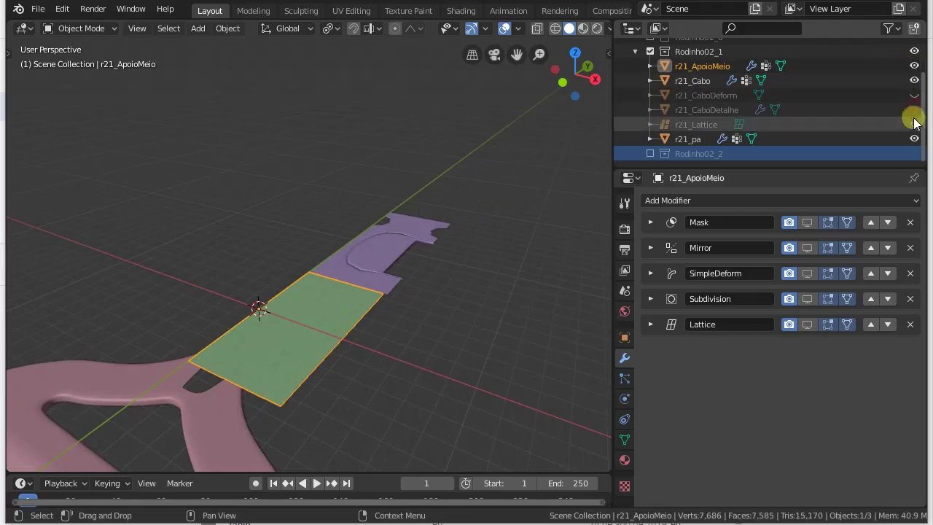
{"action": "left_click", "coordinate": [914, 80]}
{"action": "scroll", "coordinate": [347, 260], "scroll_direction": "down", "scroll_amount": 5}
{"action": "left_click", "coordinate": [339, 271]}
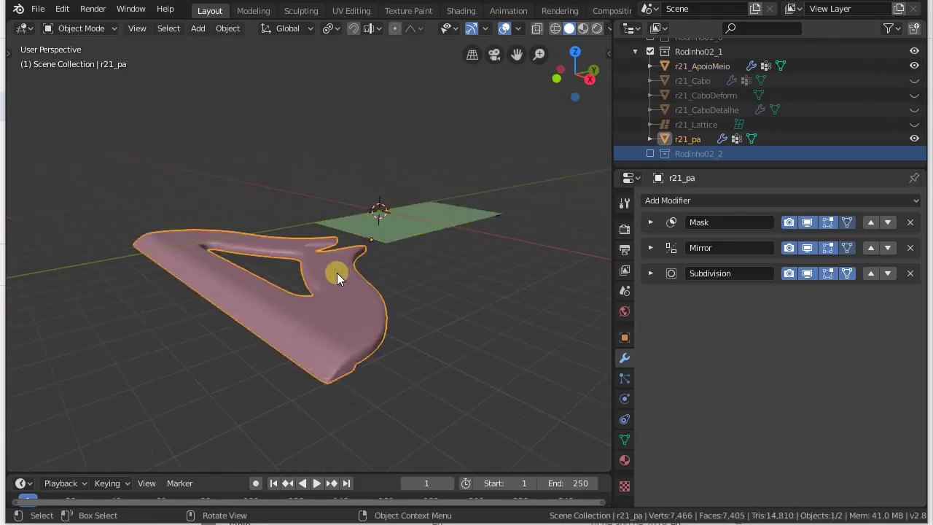
{"action": "scroll", "coordinate": [339, 272], "scroll_direction": "up", "scroll_amount": 4}
{"action": "left_click", "coordinate": [914, 66]}
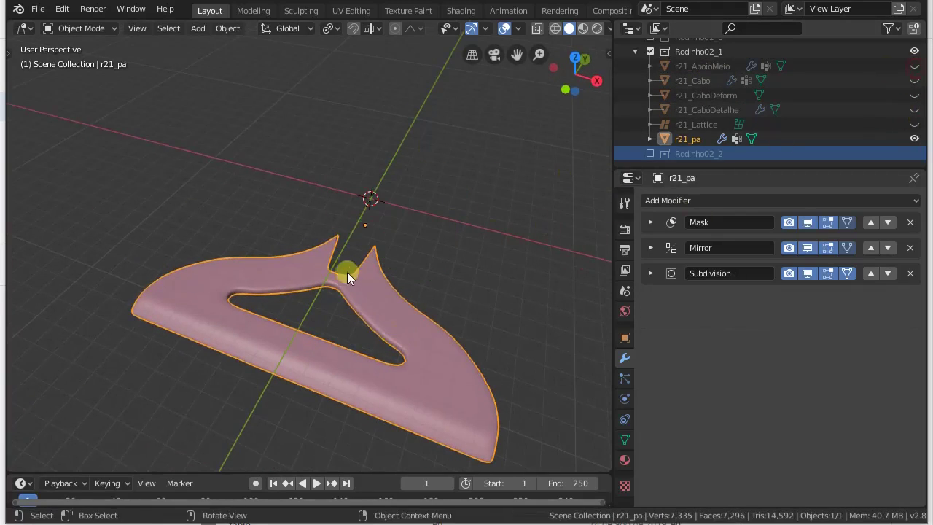
Step: Turn off the Subdivision and Mask display of r21_pa, toggling its Mirror display off and back on
{"action": "left_click", "coordinate": [808, 272]}
{"action": "left_click", "coordinate": [807, 248]}
{"action": "left_click", "coordinate": [808, 223]}
{"action": "middle_click_drag", "start_coordinate": [386, 310], "coordinate": [399, 312]}
{"action": "left_click", "coordinate": [807, 222]}
{"action": "left_click", "coordinate": [807, 221]}
{"action": "left_click", "coordinate": [806, 247]}
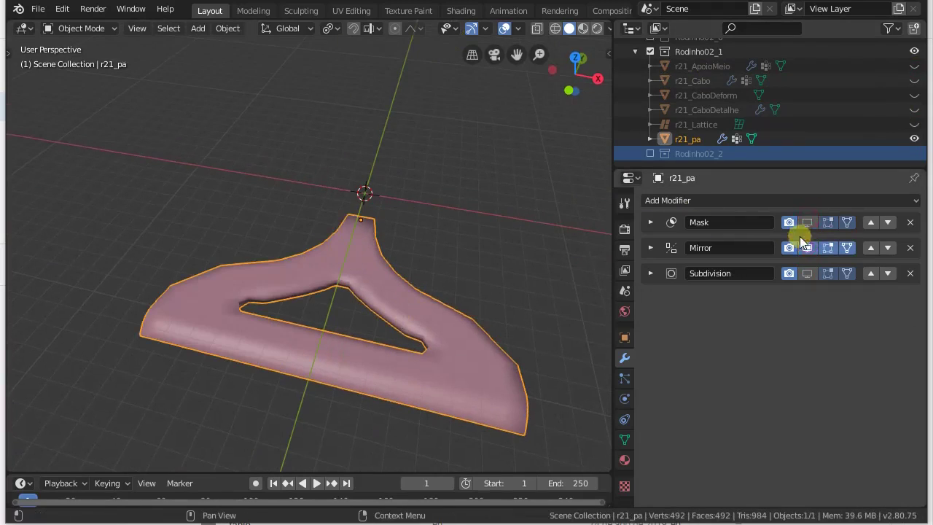
Step: Examine the mesh of r21_pa in Edit Mode, switching between vertex and face selection
{"action": "key", "text": "Tab"}
{"action": "scroll", "coordinate": [396, 323], "scroll_direction": "up", "scroll_amount": 4}
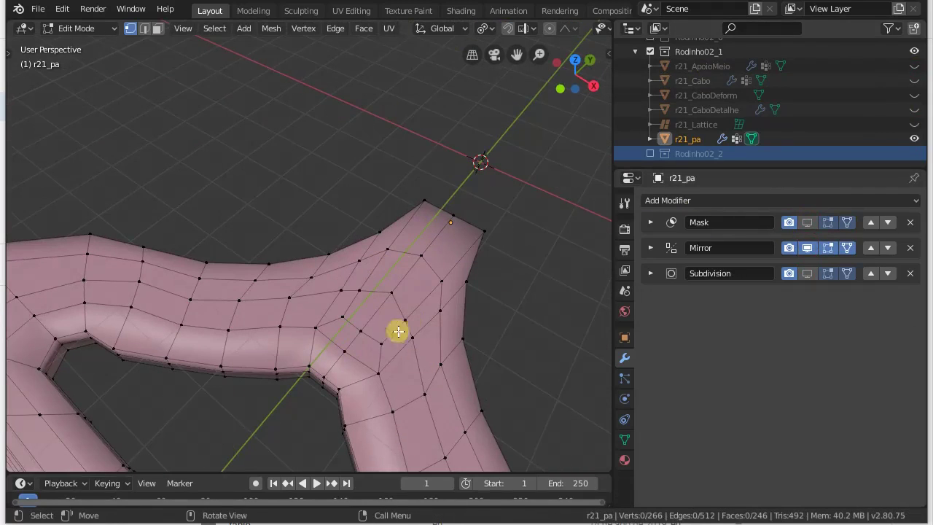
{"action": "middle_click_drag", "start_coordinate": [363, 346], "coordinate": [401, 287]}
{"action": "left_click", "coordinate": [243, 144], "text": "alt+shift"}
{"action": "key", "text": "3"}
{"action": "middle_click_drag", "start_coordinate": [461, 286], "coordinate": [481, 319]}
{"action": "left_click", "coordinate": [129, 28]}
{"action": "middle_click_drag", "start_coordinate": [342, 139], "coordinate": [423, 270]}
{"action": "left_click", "coordinate": [157, 28]}
Step: Show r21_ApoioMeio, return to Object Mode and select it
{"action": "left_click", "coordinate": [914, 65]}
{"action": "middle_click_drag", "start_coordinate": [474, 233], "coordinate": [431, 218]}
{"action": "key", "text": "Tab"}
{"action": "left_click", "coordinate": [419, 211]}
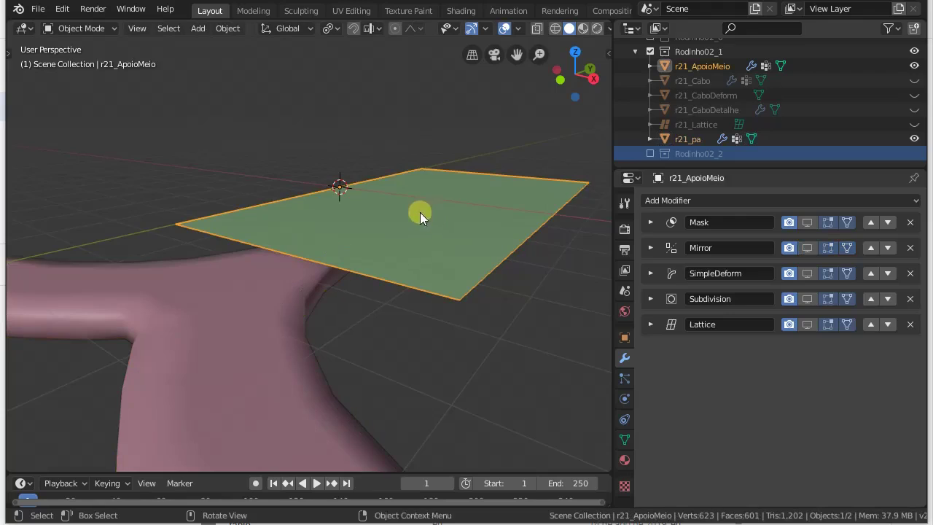
Step: Turn on the Mirror display of r21_ApoioMeio, briefly toggling its SimpleDeform display on and off
{"action": "left_click", "coordinate": [807, 274]}
{"action": "left_click", "coordinate": [808, 274]}
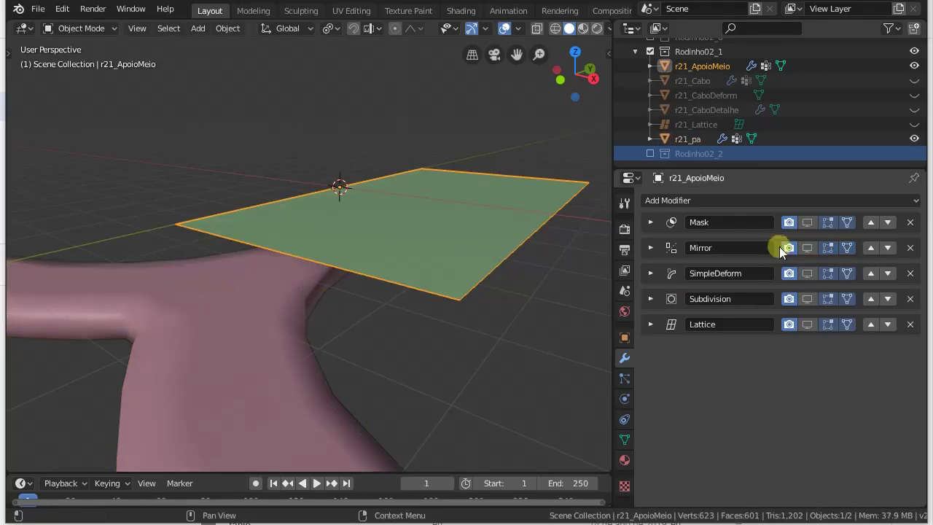
{"action": "left_click", "coordinate": [807, 248]}
{"action": "left_click", "coordinate": [807, 273]}
{"action": "middle_click_drag", "start_coordinate": [407, 289], "coordinate": [454, 309]}
{"action": "left_click", "coordinate": [806, 273]}
{"action": "left_click", "coordinate": [808, 247]}
{"action": "left_click", "coordinate": [808, 248]}
{"action": "left_click", "coordinate": [807, 273]}
{"action": "left_click", "coordinate": [807, 273]}
Step: Enter Edit Mode on r21_ApoioMeio and turn on its SimpleDeform display
{"action": "middle_click_drag", "start_coordinate": [452, 250], "coordinate": [417, 267]}
{"action": "key", "text": "Tab"}
{"action": "left_click", "coordinate": [405, 273], "text": "alt"}
{"action": "scroll", "coordinate": [416, 267], "scroll_direction": "down", "scroll_amount": 2}
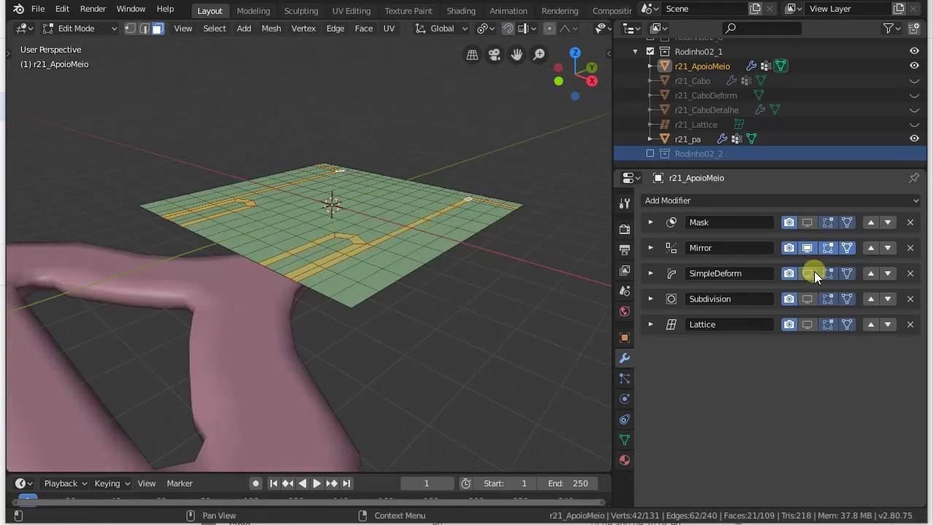
{"action": "left_click", "coordinate": [808, 272]}
{"action": "middle_click_drag", "start_coordinate": [419, 304], "coordinate": [364, 177]}
Step: Toggle the Mask display of r21_ApoioMeio to compare its mesh with and without the masked faces
{"action": "left_click", "coordinate": [807, 222]}
{"action": "left_click", "coordinate": [808, 222]}
{"action": "left_click", "coordinate": [807, 222]}
{"action": "middle_click_drag", "start_coordinate": [398, 300], "coordinate": [496, 360]}
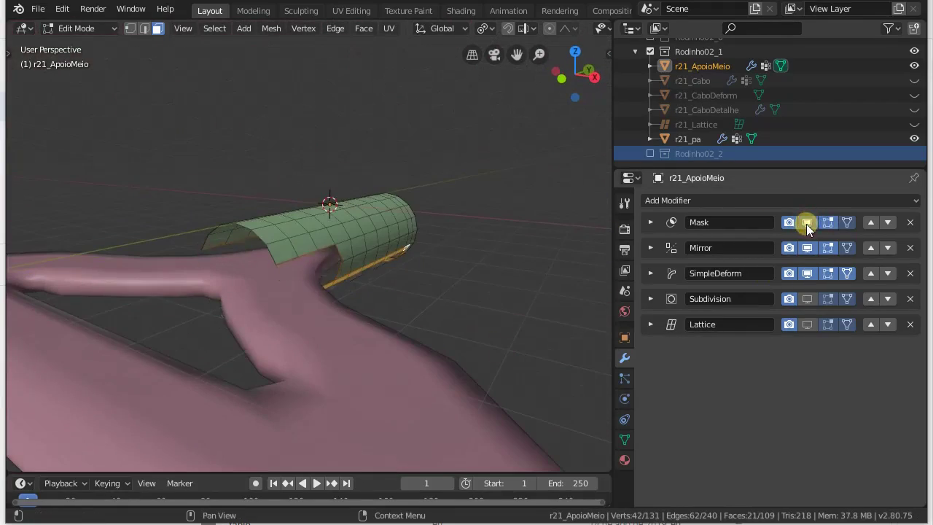
Step: Inspect the painted weights of r21_ApoioMeio in Weight Paint mode, toggling SimpleDeform, and go back to Edit Mode
{"action": "middle_click_drag", "start_coordinate": [399, 258], "coordinate": [375, 246]}
{"action": "key", "text": "ctrl+Tab"}
{"action": "left_click", "coordinate": [300, 187]}
{"action": "mouse_move", "coordinate": [365, 280]}
{"action": "middle_mouse_down"}
{"action": "mouse_move", "coordinate": [379, 303]}
{"action": "mouse_move", "coordinate": [467, 357]}
{"action": "mouse_move", "coordinate": [387, 259]}
{"action": "middle_mouse_up"}
{"action": "left_click", "coordinate": [807, 274]}
{"action": "left_click", "coordinate": [807, 274]}
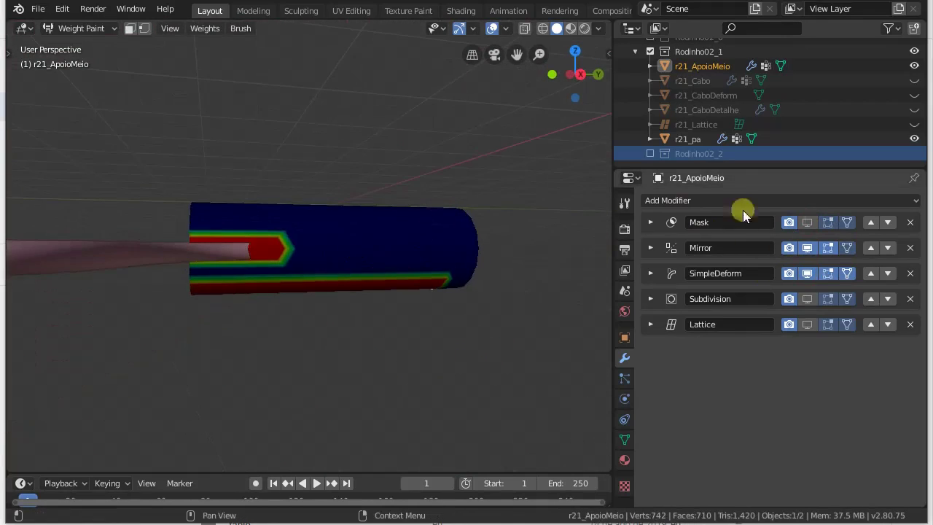
{"action": "key", "text": "ctrl+Tab"}
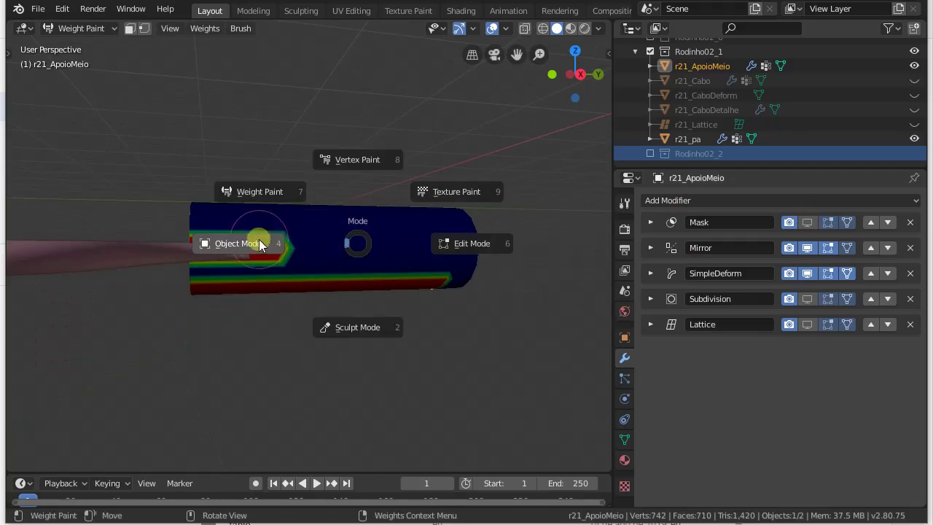
{"action": "left_click", "coordinate": [472, 241]}
{"action": "middle_click_drag", "start_coordinate": [358, 270], "coordinate": [338, 287]}
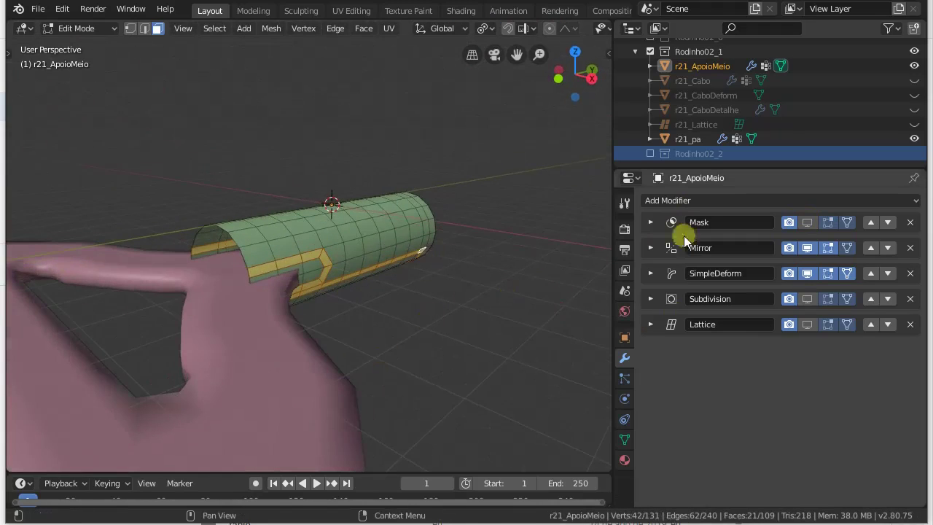
Step: Return r21_ApoioMeio to Object Mode and turn on its Mask display
{"action": "key", "text": "Tab"}
{"action": "left_click", "coordinate": [808, 223]}
{"action": "middle_click_drag", "start_coordinate": [397, 284], "coordinate": [334, 186]}
{"action": "left_click", "coordinate": [807, 222]}
{"action": "left_click", "coordinate": [807, 222]}
{"action": "middle_click_drag", "start_coordinate": [360, 316], "coordinate": [405, 426]}
{"action": "key", "text": "Tab"}
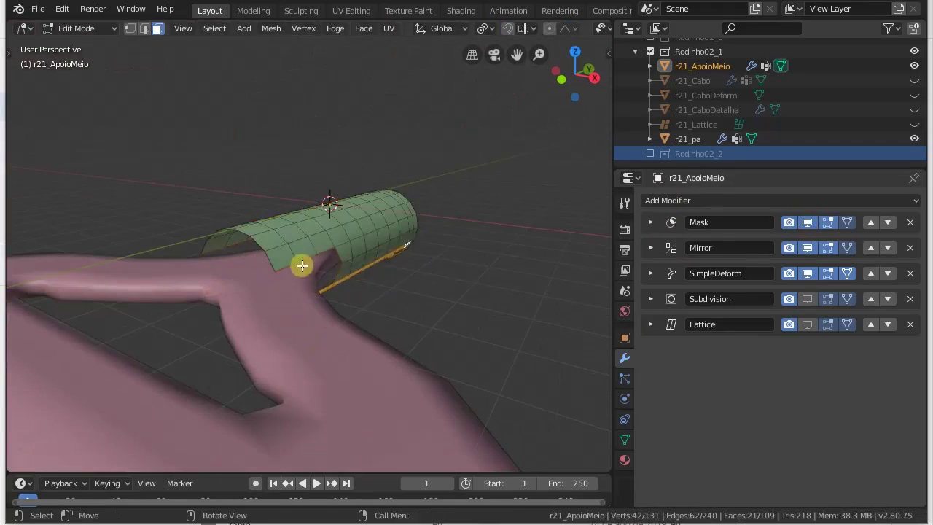
{"action": "key", "text": "Tab"}
Step: Select r21_pa, hide r21_ApoioMeio and toggle the Mask display of r21_pa on and off
{"action": "left_click", "coordinate": [328, 326]}
{"action": "middle_click_drag", "start_coordinate": [328, 325], "coordinate": [463, 405]}
{"action": "left_click", "coordinate": [914, 66]}
{"action": "left_click", "coordinate": [809, 222]}
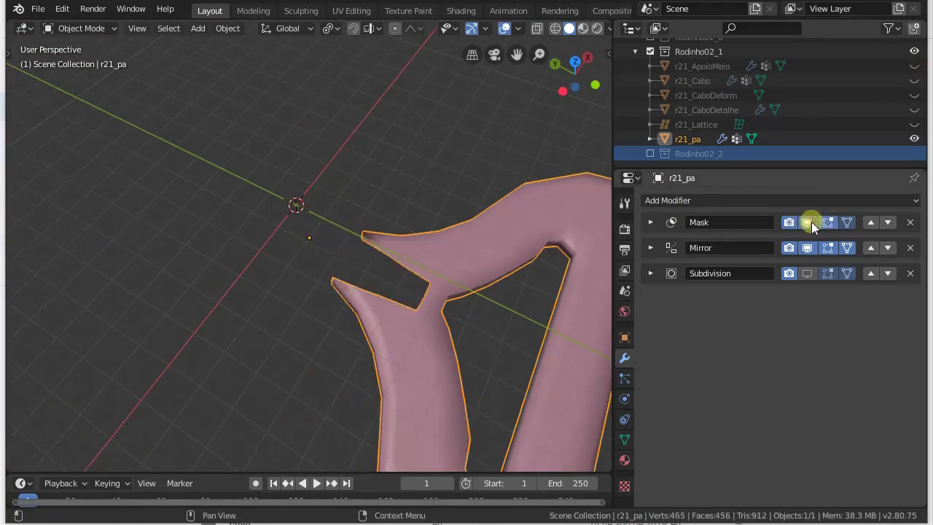
{"action": "left_click", "coordinate": [809, 221]}
Step: Inspect the painted weights of r21_pa in Weight Paint mode, toggling its Mirror display off and on
{"action": "key", "text": "Tab"}
{"action": "middle_click_drag", "start_coordinate": [467, 287], "coordinate": [401, 231]}
{"action": "key", "text": "ctrl+Tab"}
{"action": "left_click", "coordinate": [356, 197]}
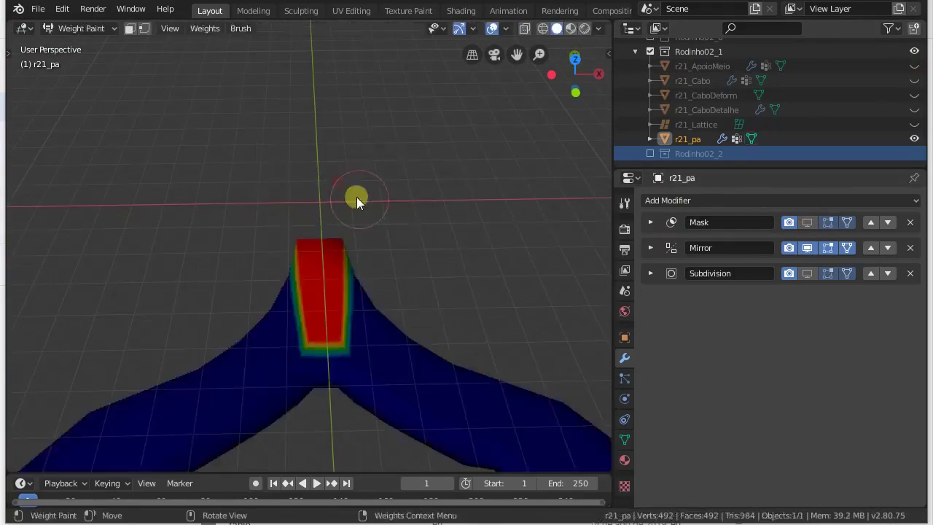
{"action": "left_click", "coordinate": [816, 248]}
{"action": "left_click", "coordinate": [815, 246]}
Step: Turn on the Mask display of r21_pa and leave Weight Paint mode
{"action": "left_click", "coordinate": [807, 222]}
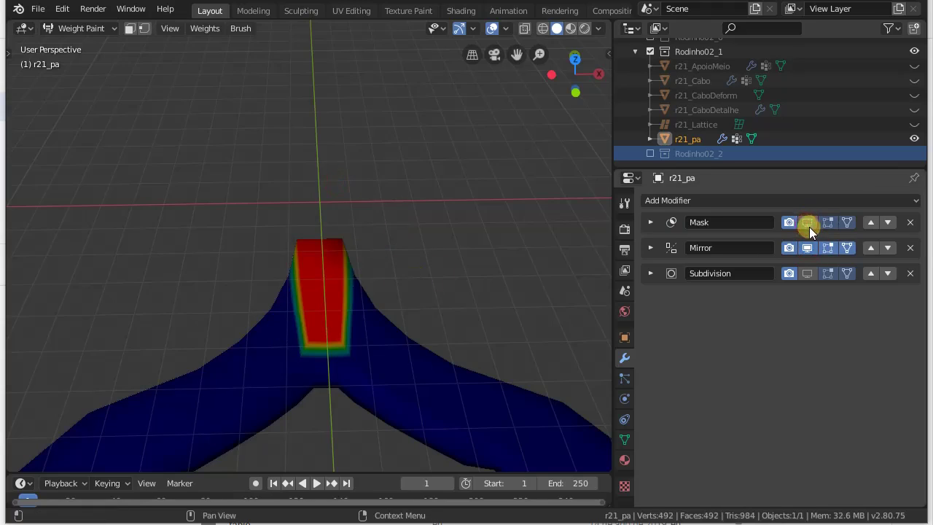
{"action": "left_click", "coordinate": [807, 223]}
{"action": "key", "text": "ctrl+Tab"}
{"action": "left_click", "coordinate": [406, 245]}
{"action": "middle_click_drag", "start_coordinate": [406, 246], "coordinate": [466, 218]}
Step: Show r21_ApoioMeio, add it to the selection with r21_pa and toggle the Mask display to compare the cut-outs
{"action": "left_click", "coordinate": [914, 66]}
{"action": "middle_click_drag", "start_coordinate": [408, 281], "coordinate": [361, 262]}
{"action": "left_click", "coordinate": [324, 233], "text": "shift"}
{"action": "mouse_move", "coordinate": [285, 308]}
{"action": "middle_mouse_down"}
{"action": "mouse_move", "coordinate": [422, 325]}
{"action": "mouse_move", "coordinate": [295, 313]}
{"action": "middle_mouse_up"}
{"action": "left_click", "coordinate": [805, 221]}
{"action": "middle_click_drag", "start_coordinate": [514, 270], "coordinate": [484, 189]}
{"action": "left_click", "coordinate": [807, 225]}
{"action": "left_click", "coordinate": [807, 225]}
{"action": "middle_click_drag", "start_coordinate": [423, 379], "coordinate": [357, 288]}
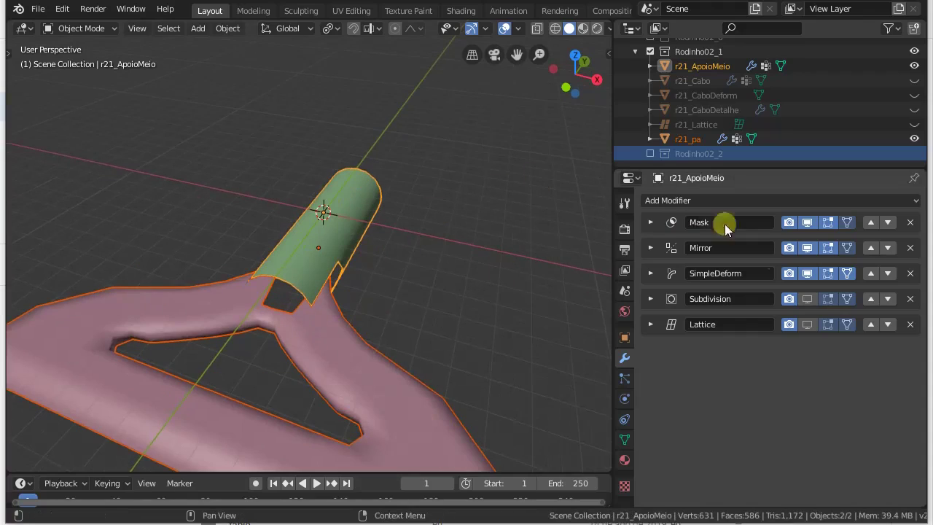
Step: Show r21_Cabo and r21_CaboDetalhe and select them together with r21_ApoioMeio
{"action": "left_click", "coordinate": [914, 80]}
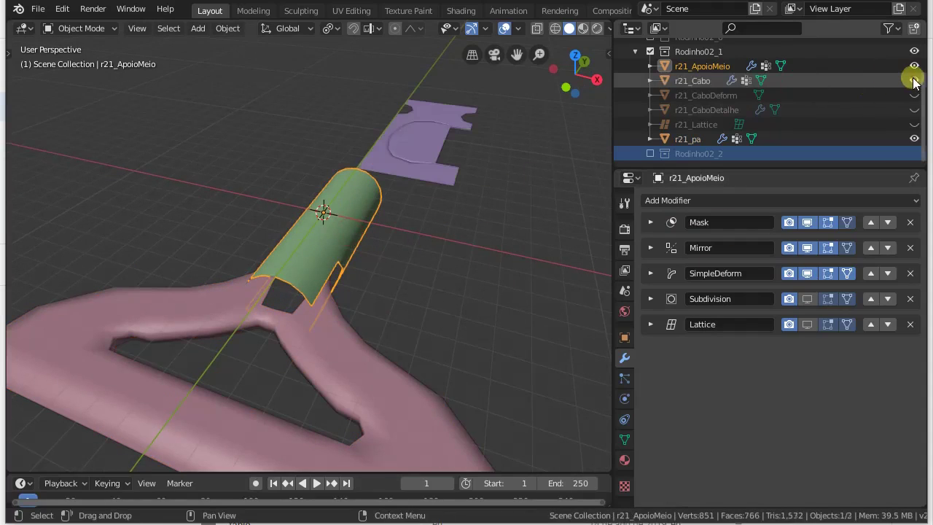
{"action": "left_click", "coordinate": [914, 109]}
{"action": "middle_click_drag", "start_coordinate": [594, 160], "coordinate": [384, 193]}
{"action": "left_click", "coordinate": [414, 157], "text": "shift"}
{"action": "left_click", "coordinate": [386, 155], "text": "shift"}
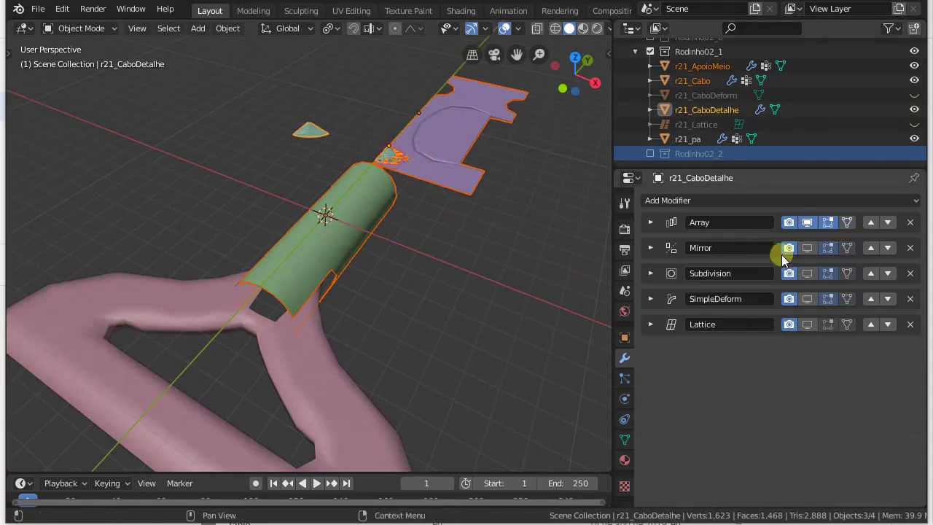
Step: Flatten the handle parts by turning off their Mirror and SimpleDeform displays, and reselect all three with r21_ApoioMeio active
{"action": "left_click", "coordinate": [807, 273]}
{"action": "left_click", "coordinate": [807, 247]}
{"action": "left_click", "coordinate": [807, 222]}
{"action": "middle_click_drag", "start_coordinate": [554, 233], "coordinate": [485, 206]}
{"action": "left_click", "coordinate": [807, 298]}
{"action": "left_click", "coordinate": [401, 133]}
{"action": "left_click", "coordinate": [353, 202], "text": "shift"}
{"action": "left_click", "coordinate": [350, 269], "text": "shift"}
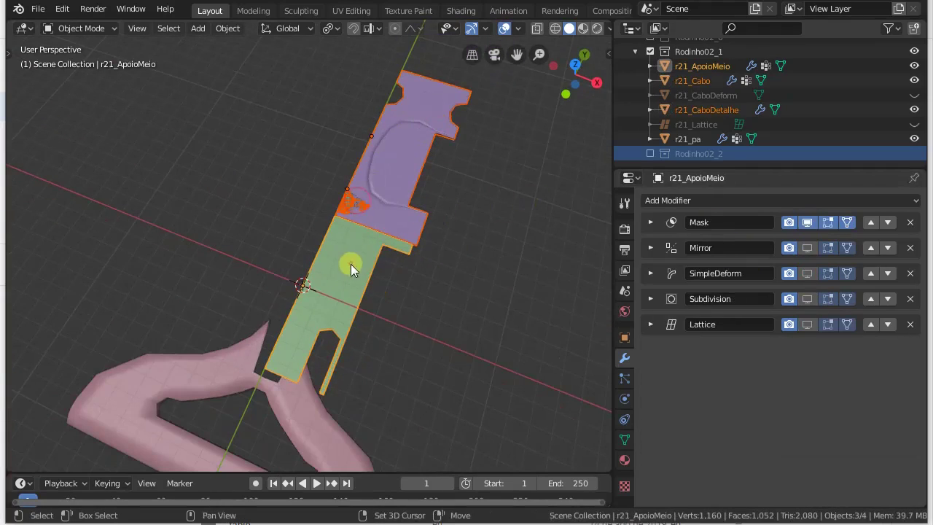
Step: Turn on the Mirror and SimpleDeform displays of the selected handle parts
{"action": "left_click", "coordinate": [807, 247]}
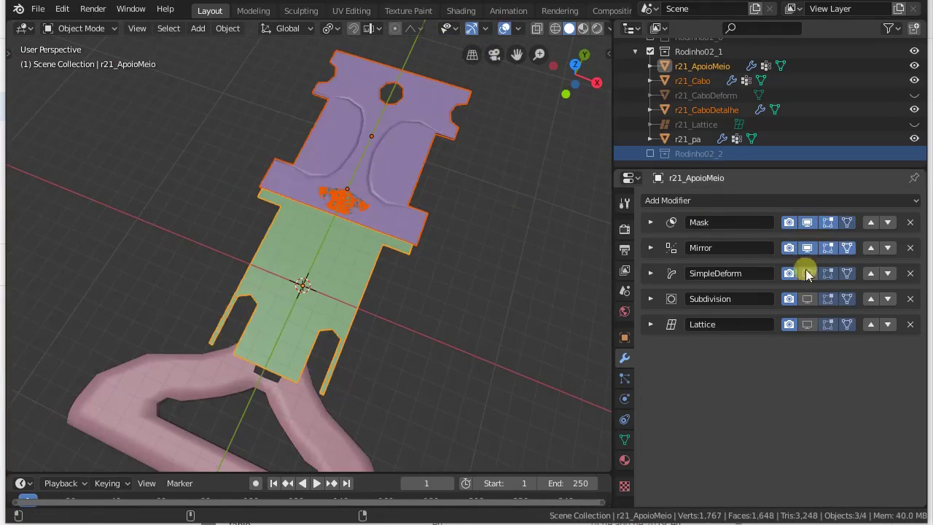
{"action": "left_click", "coordinate": [807, 273]}
{"action": "middle_click_drag", "start_coordinate": [510, 211], "coordinate": [386, 161]}
Step: Try smaller SimpleDeform bend angles such as 128.9° on the selected handle parts and restore the closed tube
{"action": "left_click", "coordinate": [650, 272]}
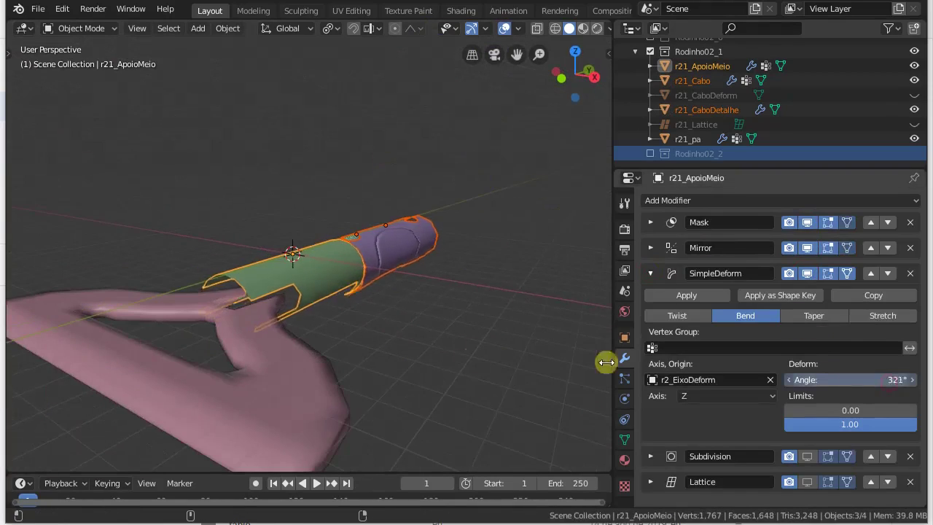
{"action": "mouse_move", "coordinate": [852, 381]}
{"action": "left_mouse_down"}
{"action": "mouse_move", "coordinate": [556, 375]}
{"action": "mouse_move", "coordinate": [413, 329]}
{"action": "mouse_move", "coordinate": [381, 381]}
{"action": "mouse_move", "coordinate": [884, 380]}
{"action": "mouse_move", "coordinate": [851, 380]}
{"action": "left_mouse_up"}
{"action": "middle_click_drag", "start_coordinate": [540, 351], "coordinate": [486, 298]}
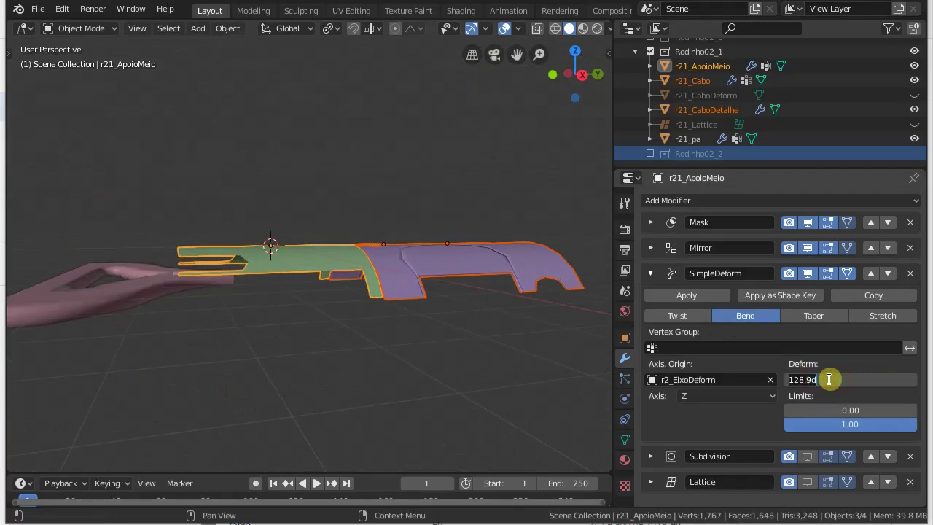
{"action": "key", "text": "Return"}
{"action": "key", "text": "Return"}
{"action": "middle_click_drag", "start_coordinate": [454, 274], "coordinate": [525, 313]}
Step: Turn on the Subdivision and Lattice displays of the handle parts and show r21_Lattice
{"action": "left_click", "coordinate": [670, 273]}
{"action": "left_click", "coordinate": [807, 298]}
{"action": "left_click", "coordinate": [807, 324]}
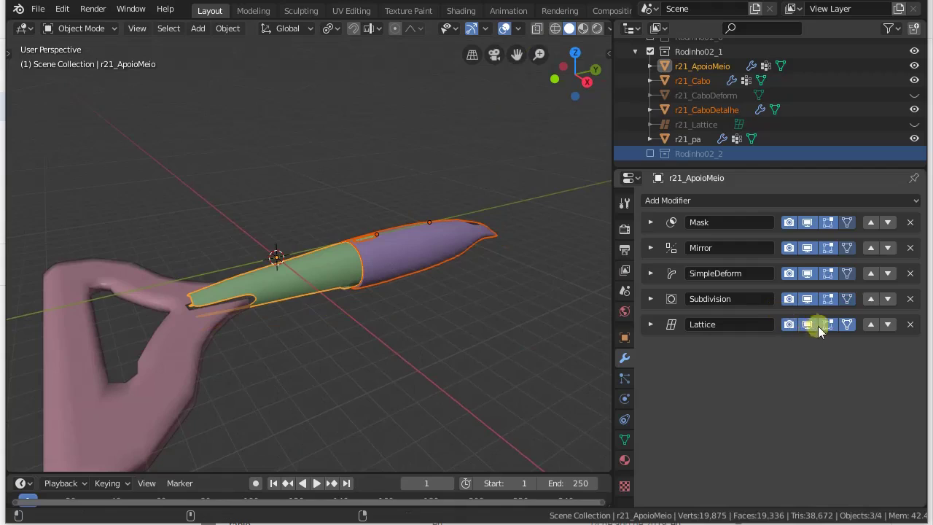
{"action": "left_click", "coordinate": [914, 124]}
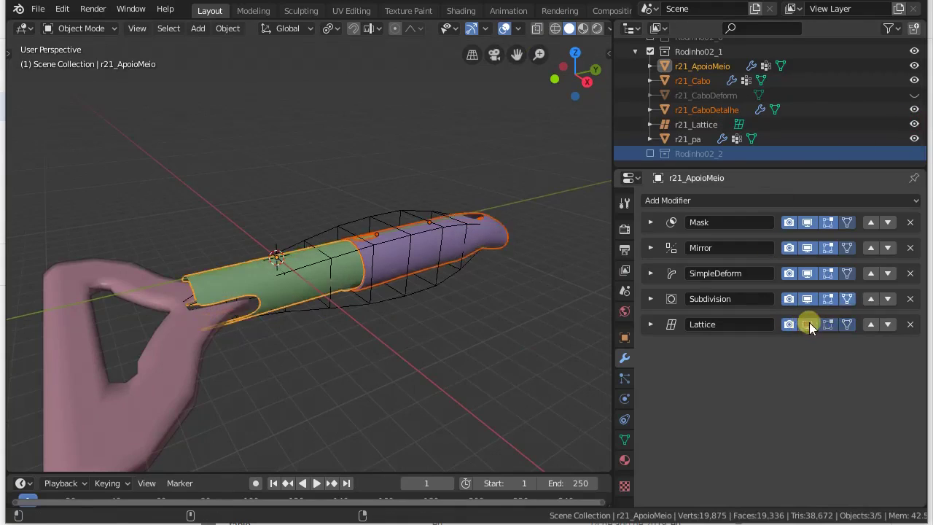
Step: Select r21_Lattice, open its shape keys and vary the value of Key 1 down to 0 in the right view
{"action": "left_click", "coordinate": [385, 214]}
{"action": "left_click", "coordinate": [625, 408]}
{"action": "left_click", "coordinate": [644, 241]}
{"action": "left_click", "coordinate": [656, 257]}
{"action": "left_click_drag", "start_coordinate": [854, 389], "coordinate": [687, 374]}
{"action": "left_click_drag", "start_coordinate": [778, 388], "coordinate": [769, 409]}
{"action": "key", "text": "KP_3"}
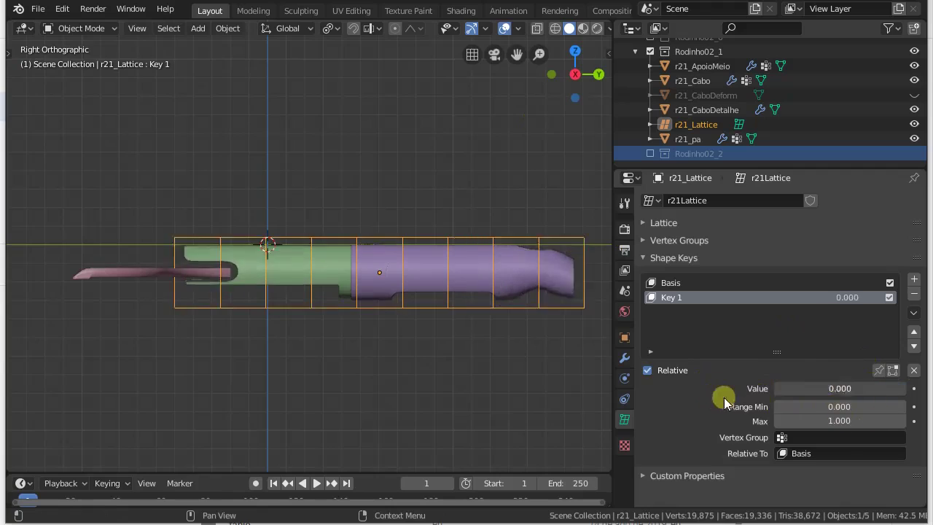
Step: Show r21_CaboDeform, select r21_Cabo and toggle its MeshDeform display repeatedly to compare the handle tip
{"action": "left_click", "coordinate": [525, 271]}
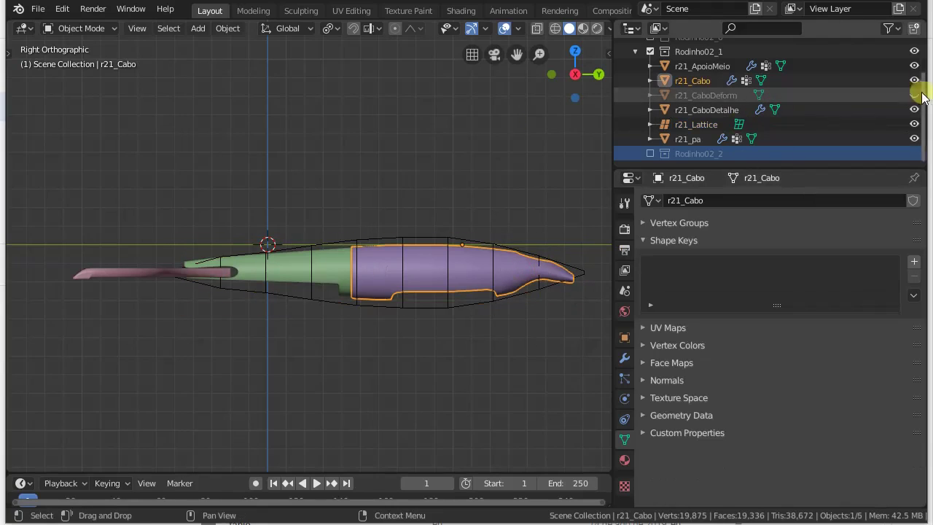
{"action": "left_click", "coordinate": [525, 218]}
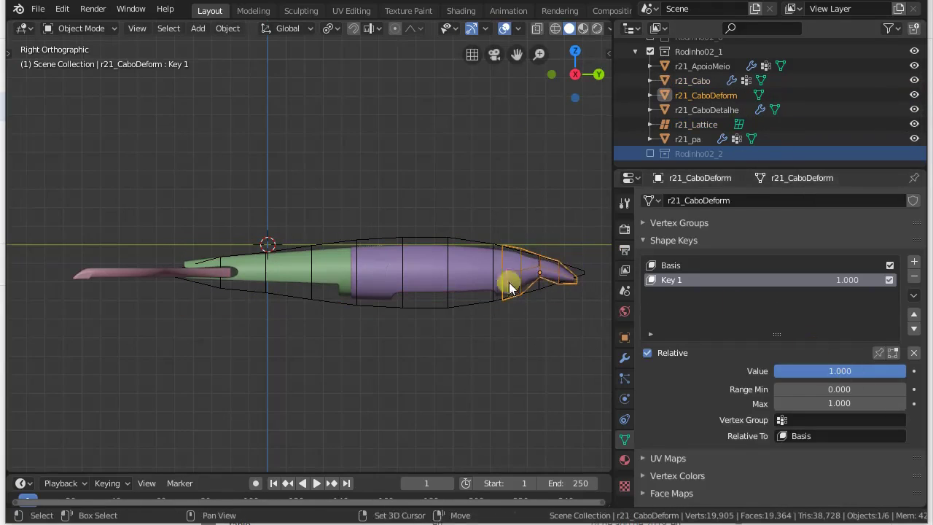
{"action": "middle_click_drag", "start_coordinate": [542, 273], "coordinate": [520, 276], "text": "shift"}
{"action": "left_click", "coordinate": [519, 275]}
{"action": "left_click", "coordinate": [625, 358]}
{"action": "left_click", "coordinate": [807, 325]}
{"action": "left_click", "coordinate": [807, 325]}
{"action": "left_click", "coordinate": [807, 325]}
{"action": "left_click", "coordinate": [807, 325]}
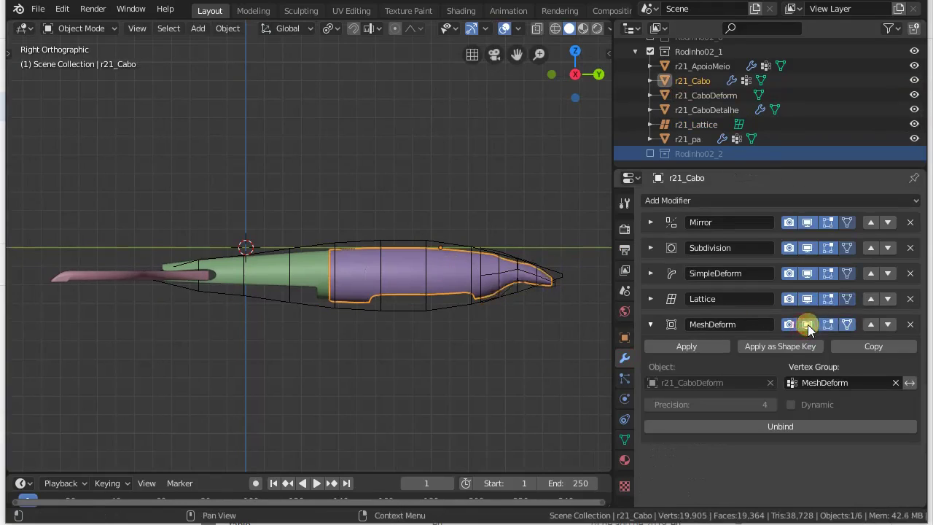
{"action": "left_click", "coordinate": [807, 325]}
{"action": "scroll", "coordinate": [491, 310], "scroll_direction": "up", "scroll_amount": 3}
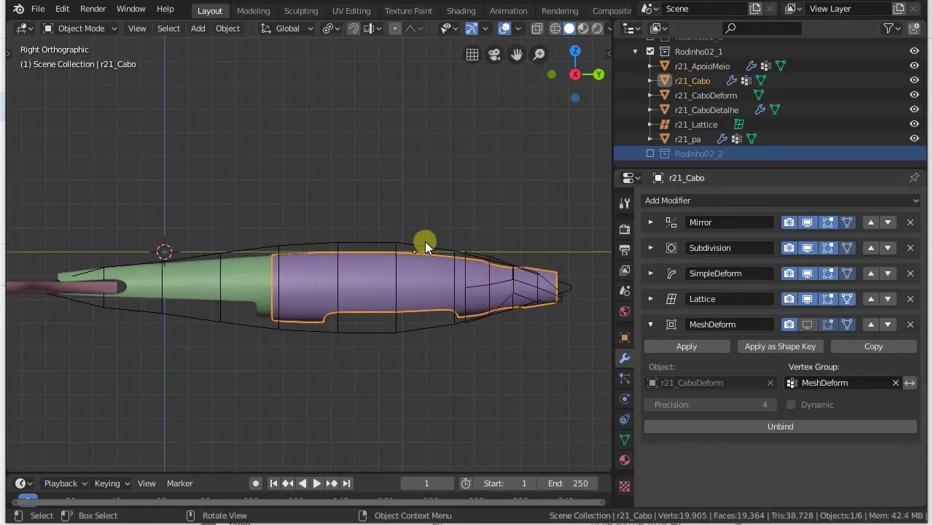
Step: Turn the MeshDeform display of r21_Cabo back on and open the shape keys of r21_CaboDeform
{"action": "left_click", "coordinate": [523, 275]}
{"action": "left_click", "coordinate": [553, 269]}
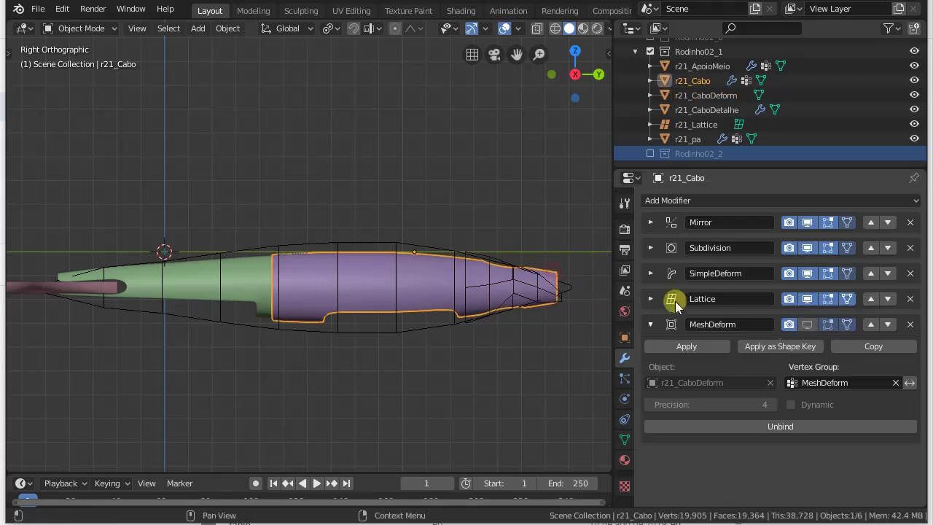
{"action": "left_click", "coordinate": [535, 276]}
{"action": "left_click", "coordinate": [624, 439]}
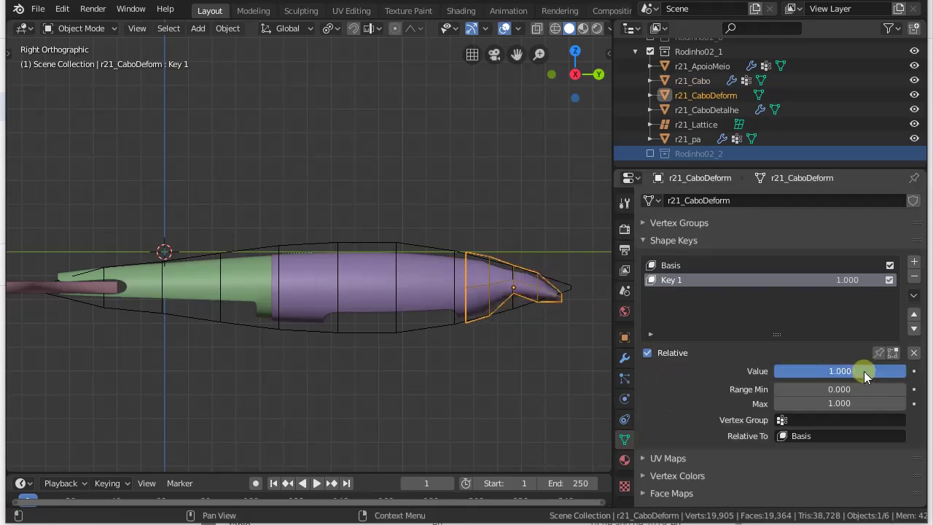
Step: Select the three handle parts and turn off their Lattice, Subdivision, SimpleDeform, Mirror and Mask displays
{"action": "left_click", "coordinate": [317, 250]}
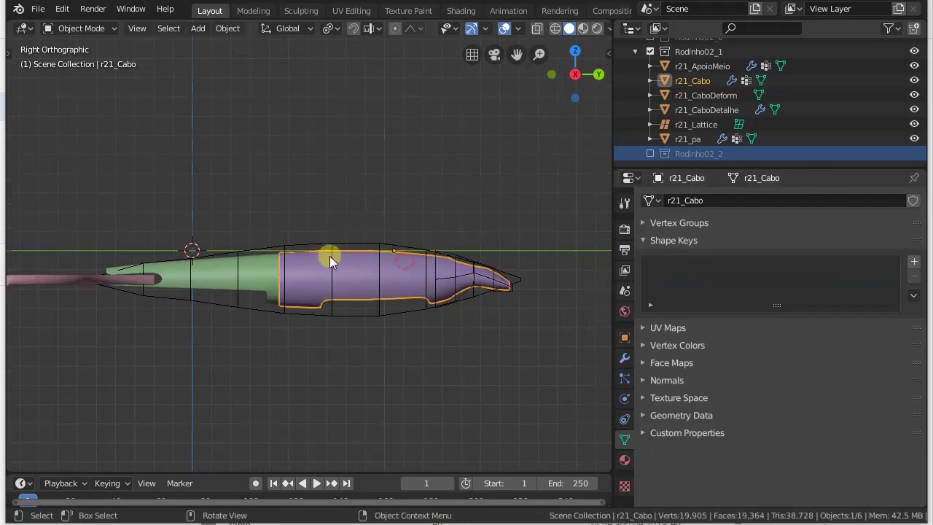
{"action": "middle_click_drag", "start_coordinate": [317, 250], "coordinate": [307, 264]}
{"action": "left_click", "coordinate": [308, 264], "text": "shift"}
{"action": "left_click", "coordinate": [624, 357]}
{"action": "left_click", "coordinate": [806, 299]}
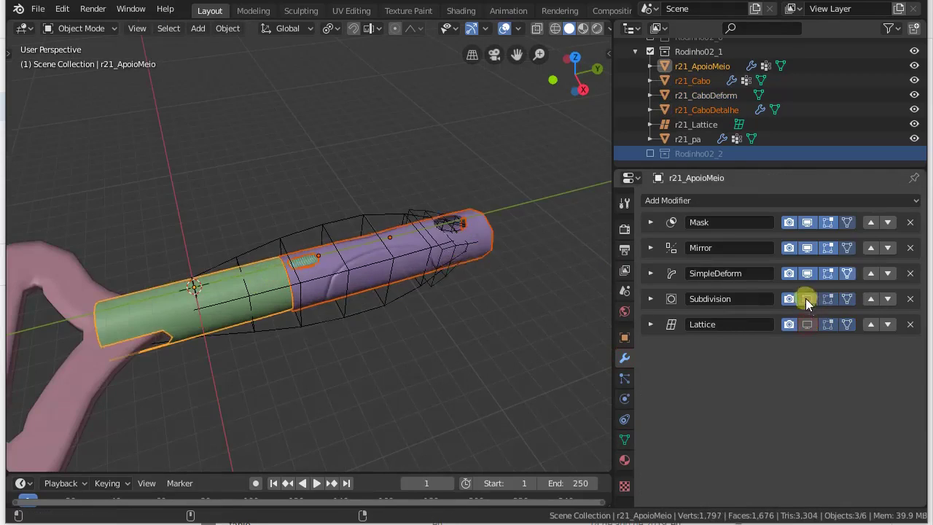
{"action": "left_click", "coordinate": [807, 248]}
Step: Reselect the three handle parts and turn on their Mask, Mirror, SimpleDeform, Subdivision and Lattice displays together
{"action": "left_click", "coordinate": [308, 267]}
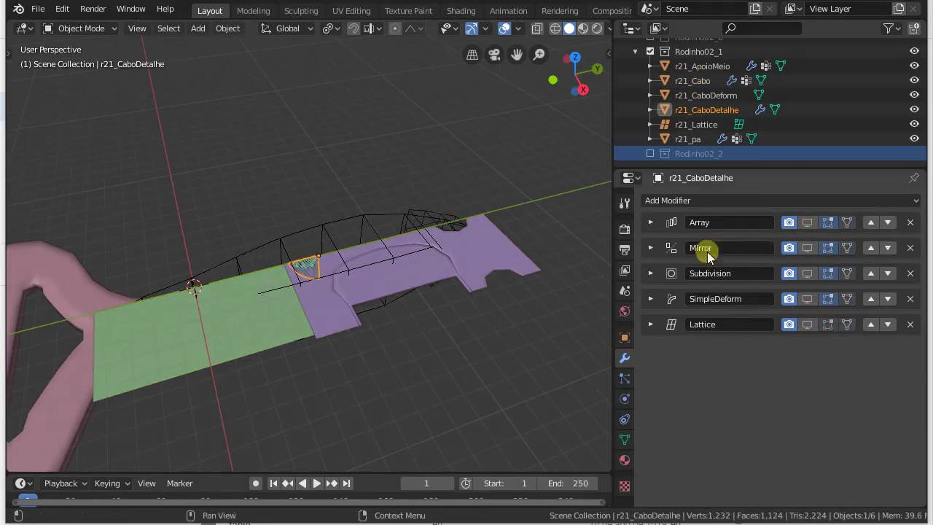
{"action": "left_click", "coordinate": [313, 265]}
{"action": "left_click", "coordinate": [312, 266], "text": "shift"}
{"action": "left_click", "coordinate": [281, 282], "text": "shift"}
{"action": "left_click", "coordinate": [808, 223], "text": "alt"}
{"action": "left_click", "coordinate": [808, 248], "text": "alt"}
{"action": "left_click", "coordinate": [807, 273], "text": "alt"}
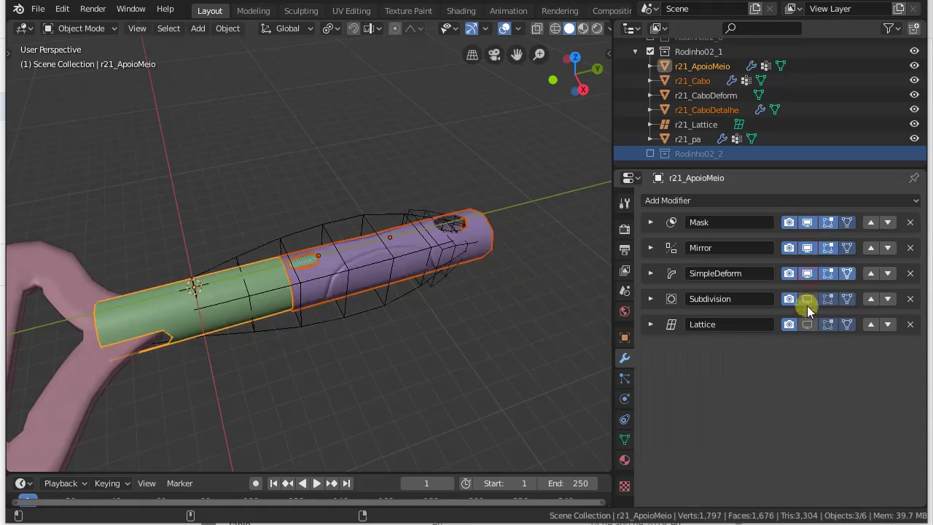
{"action": "left_click", "coordinate": [808, 324]}
Step: Hide r21_CaboDeform and r21_Lattice, keep r21_CaboDetalhe shown and deselect everything
{"action": "middle_click_drag", "start_coordinate": [393, 248], "coordinate": [356, 322]}
{"action": "left_click_drag", "start_coordinate": [914, 109], "coordinate": [914, 98]}
{"action": "left_click", "coordinate": [914, 96]}
{"action": "left_click", "coordinate": [914, 110]}
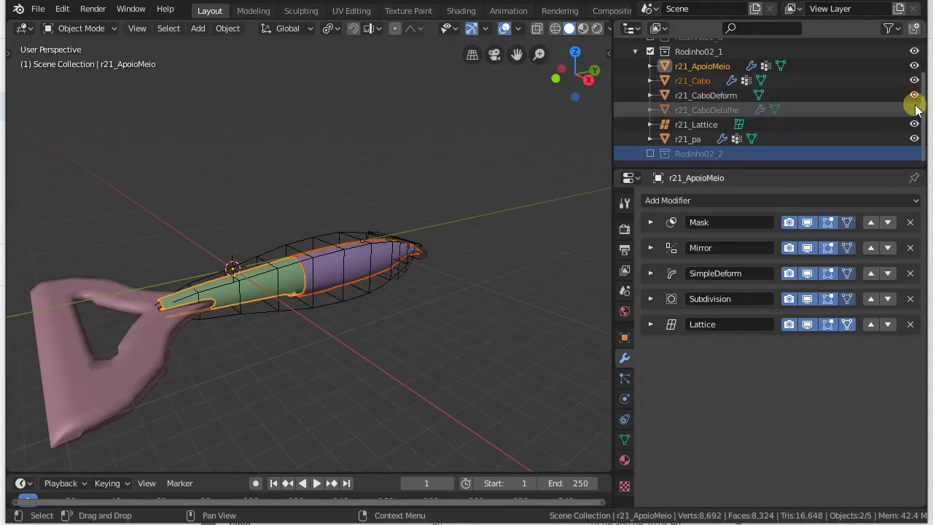
{"action": "left_click", "coordinate": [914, 124]}
{"action": "middle_click_drag", "start_coordinate": [397, 245], "coordinate": [387, 321]}
{"action": "left_click", "coordinate": [338, 268]}
{"action": "scroll", "coordinate": [310, 277], "scroll_direction": "up", "scroll_amount": 5}
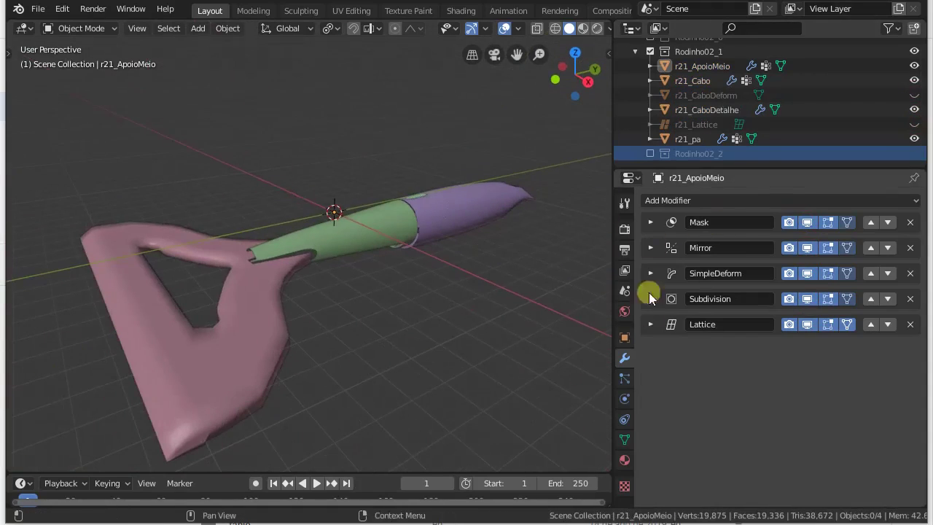
Step: Select r21_CaboDetalhe, turn on its Array display and frame the ridged detail on the handle
{"action": "left_click", "coordinate": [416, 195]}
{"action": "left_click", "coordinate": [807, 222]}
{"action": "middle_click_drag", "start_coordinate": [430, 281], "coordinate": [452, 344]}
{"action": "scroll", "coordinate": [467, 321], "scroll_direction": "up", "scroll_amount": 4}
{"action": "middle_click_drag", "start_coordinate": [496, 263], "coordinate": [440, 228], "text": "shift"}
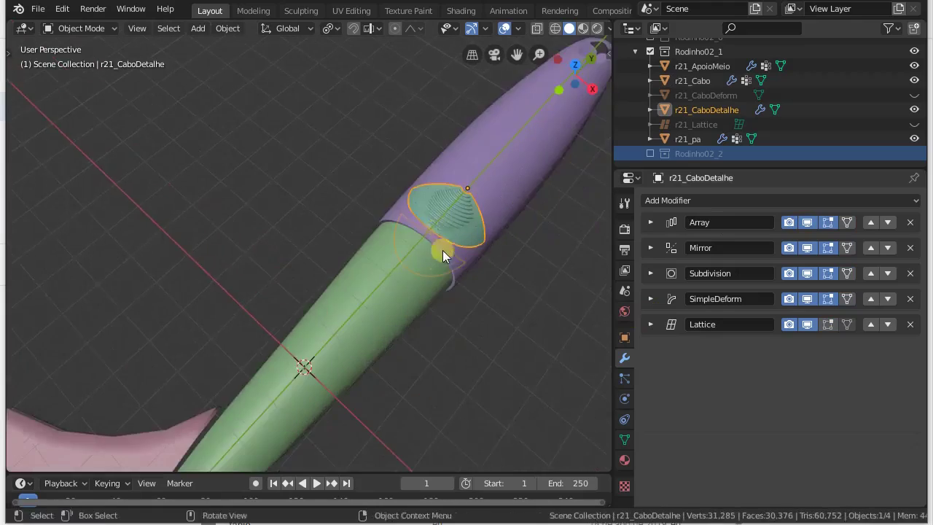
Step: Add the handle and r21_pa to the r21_CaboDetalhe selection and toggle their Lattice displays off and on
{"action": "scroll", "coordinate": [439, 229], "scroll_direction": "down", "scroll_amount": 4}
{"action": "left_click", "coordinate": [487, 206], "text": "shift"}
{"action": "left_click", "coordinate": [375, 297], "text": "shift"}
{"action": "middle_click_drag", "start_coordinate": [503, 289], "coordinate": [484, 275]}
{"action": "left_click", "coordinate": [806, 327]}
{"action": "left_click", "coordinate": [807, 327]}
Step: Show r21_Lattice while toggling the selected parts' Lattice displays off and on, then hide it and deselect everything
{"action": "left_click", "coordinate": [914, 124]}
{"action": "middle_click_drag", "start_coordinate": [526, 347], "coordinate": [508, 335]}
{"action": "left_click", "coordinate": [806, 324]}
{"action": "left_click", "coordinate": [807, 324]}
{"action": "left_click", "coordinate": [914, 123]}
{"action": "middle_click_drag", "start_coordinate": [445, 314], "coordinate": [394, 327]}
{"action": "key", "text": "alt+a"}
{"action": "scroll", "coordinate": [272, 312], "scroll_direction": "up", "scroll_amount": 4}
{"action": "scroll", "coordinate": [350, 279], "scroll_direction": "down", "scroll_amount": 4}
Step: Isolate the Rodinho02_2 collection and expand it to list the objects under r22_Parent
{"action": "left_click", "coordinate": [636, 51]}
{"action": "left_click", "coordinate": [650, 104], "text": "ctrl"}
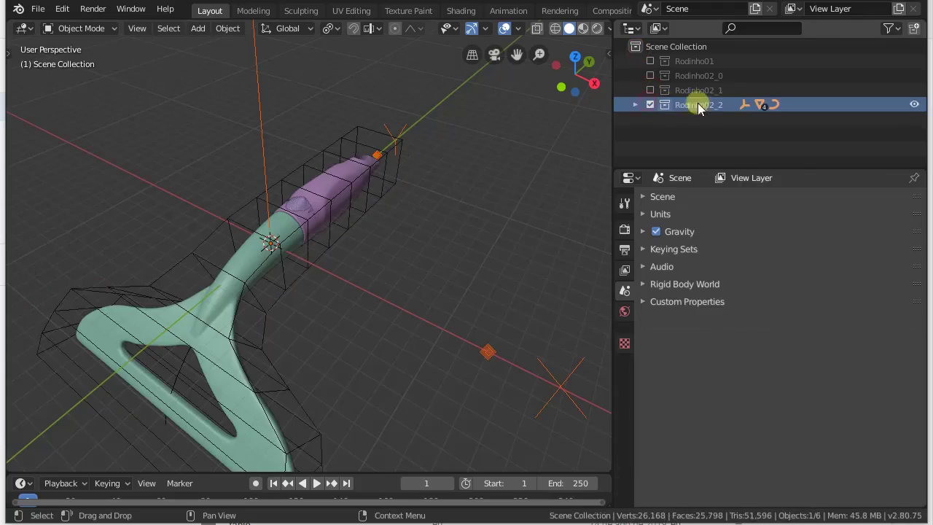
{"action": "left_click", "coordinate": [636, 105]}
{"action": "left_click", "coordinate": [649, 119]}
{"action": "scroll", "coordinate": [661, 119], "scroll_direction": "down", "scroll_amount": 3}
{"action": "middle_click_drag", "start_coordinate": [369, 238], "coordinate": [334, 231]}
{"action": "scroll", "coordinate": [334, 230], "scroll_direction": "down", "scroll_amount": 2}
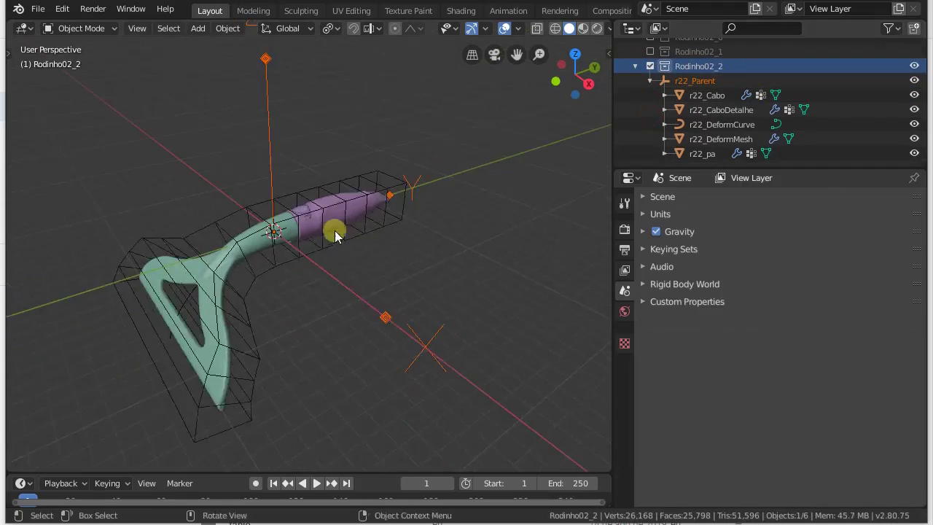
Step: Hide r22_DeformMesh, r22_DeformCurve and r22_Parent so only the three squeegee parts are displayed
{"action": "scroll", "coordinate": [335, 230], "scroll_direction": "up", "scroll_amount": 2}
{"action": "left_click", "coordinate": [365, 153]}
{"action": "left_click_drag", "start_coordinate": [913, 139], "coordinate": [911, 125]}
{"action": "middle_click_drag", "start_coordinate": [382, 249], "coordinate": [439, 249]}
{"action": "left_click", "coordinate": [914, 80]}
{"action": "middle_click_drag", "start_coordinate": [354, 252], "coordinate": [308, 244]}
Step: Select r22_pa, r22_CaboDetalhe and r22_Cabo and turn off their Mirror, MeshDeform and Subdivision viewport displays together
{"action": "left_click", "coordinate": [281, 223]}
{"action": "left_click", "coordinate": [300, 195], "text": "shift"}
{"action": "left_click", "coordinate": [329, 191], "text": "shift"}
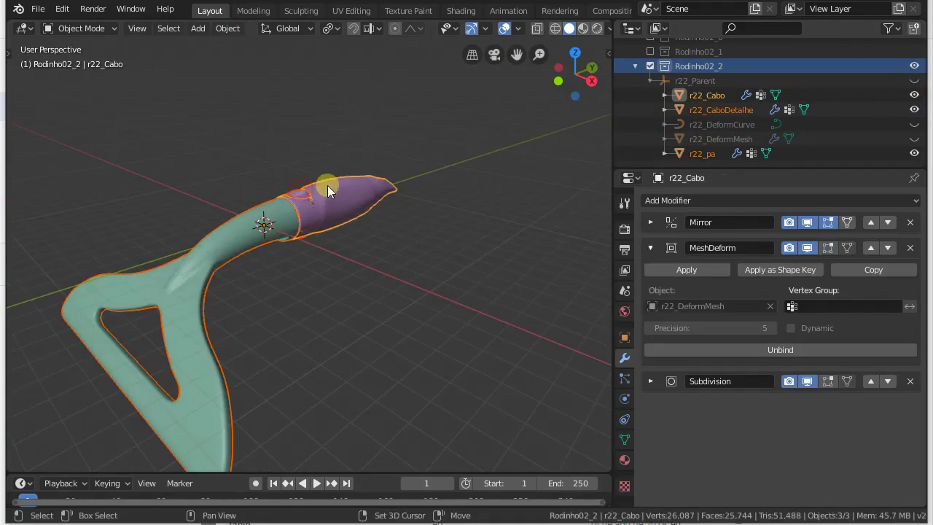
{"action": "left_click_drag", "start_coordinate": [806, 266], "coordinate": [804, 229]}
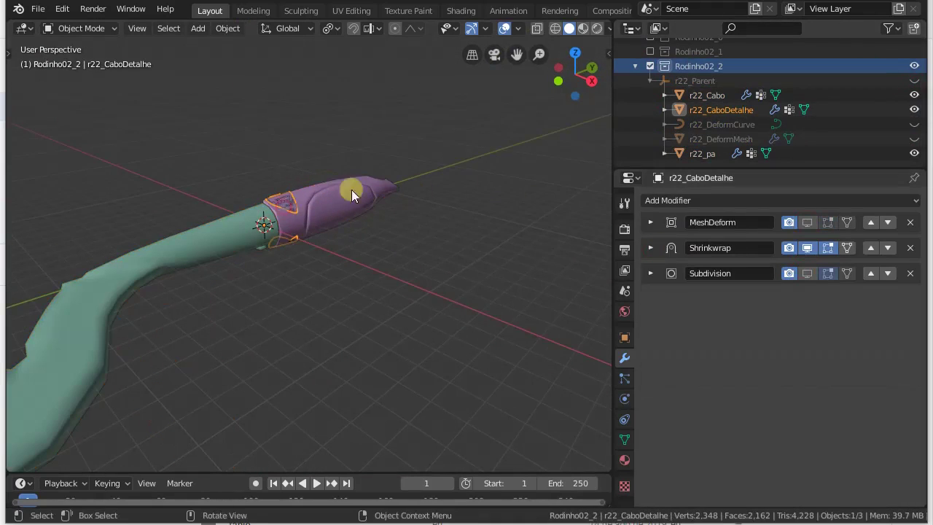
Step: Hide r22_Cabo and r22_CaboDetalhe and select r22_pa
{"action": "middle_click_drag", "start_coordinate": [554, 267], "coordinate": [332, 295]}
{"action": "left_click_drag", "start_coordinate": [914, 95], "coordinate": [914, 110]}
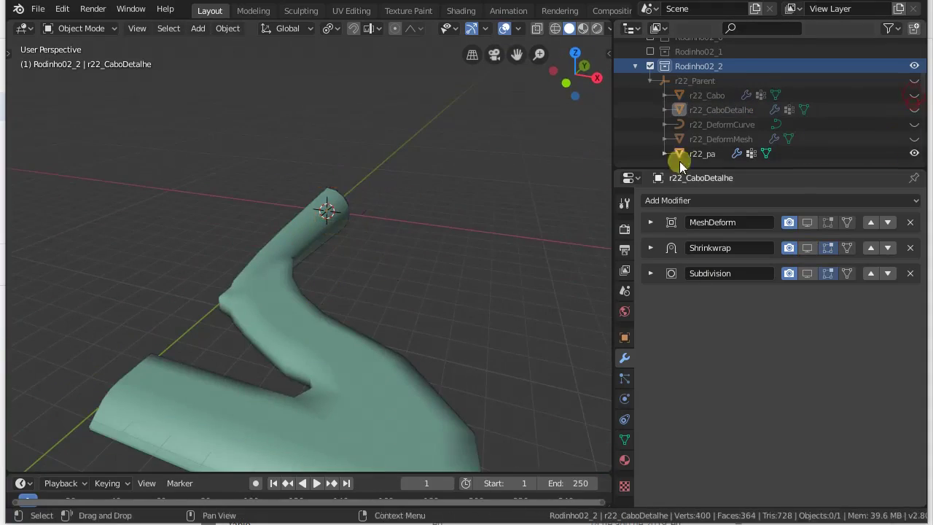
{"action": "middle_click_drag", "start_coordinate": [291, 258], "coordinate": [263, 292]}
{"action": "left_click", "coordinate": [263, 299]}
Step: Inspect r22_pa's base mesh in Edit Mode, select an edge loop, and turn on its Mirror display and on-cage option
{"action": "key", "text": "Tab"}
{"action": "middle_click_drag", "start_coordinate": [284, 342], "coordinate": [250, 316]}
{"action": "left_click", "coordinate": [187, 317], "text": "alt"}
{"action": "middle_click_drag", "start_coordinate": [187, 316], "coordinate": [791, 232]}
{"action": "left_click", "coordinate": [846, 223]}
{"action": "middle_click_drag", "start_coordinate": [431, 315], "coordinate": [381, 315]}
{"action": "middle_click_drag", "start_coordinate": [446, 278], "coordinate": [357, 215]}
{"action": "key", "text": "Tab"}
Step: Toggle r22_pa's MeshDeform display on and off, and turn on its Subdivision display
{"action": "left_click", "coordinate": [652, 249]}
{"action": "left_click", "coordinate": [807, 250]}
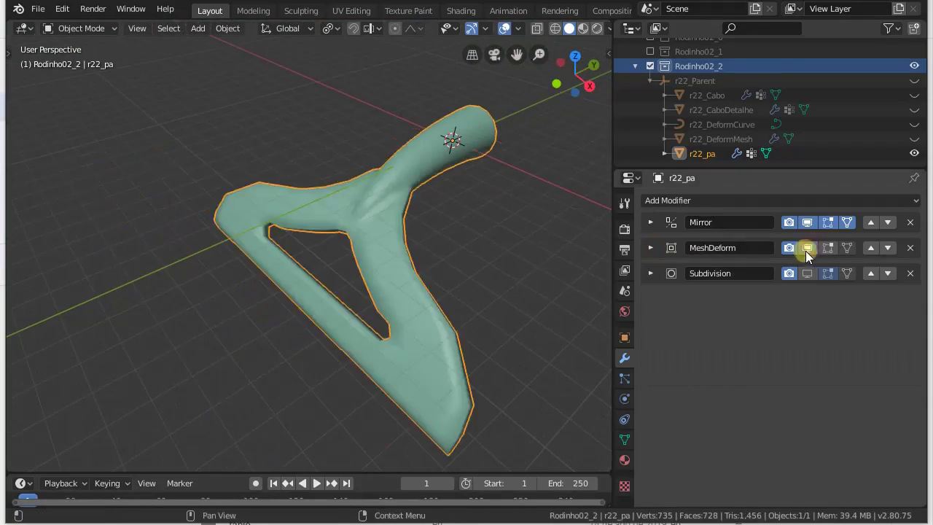
{"action": "left_click", "coordinate": [807, 251]}
{"action": "left_click", "coordinate": [807, 274]}
{"action": "middle_click_drag", "start_coordinate": [420, 268], "coordinate": [412, 247]}
{"action": "middle_click_drag", "start_coordinate": [407, 215], "coordinate": [350, 280], "text": "shift"}
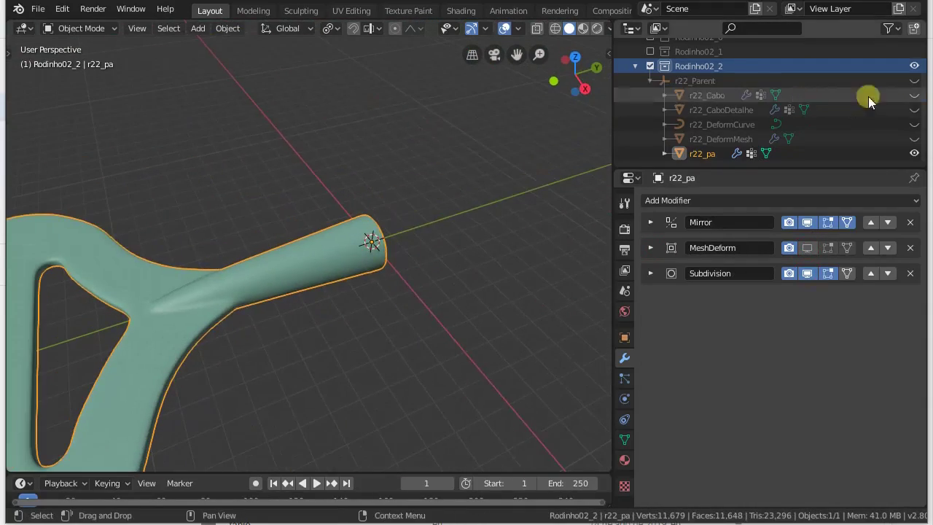
Step: Hide r22_pa, show r22_Cabo and r22_CaboDetalhe, and select r22_Cabo
{"action": "left_click", "coordinate": [913, 153]}
{"action": "middle_click_drag", "start_coordinate": [460, 241], "coordinate": [535, 234]}
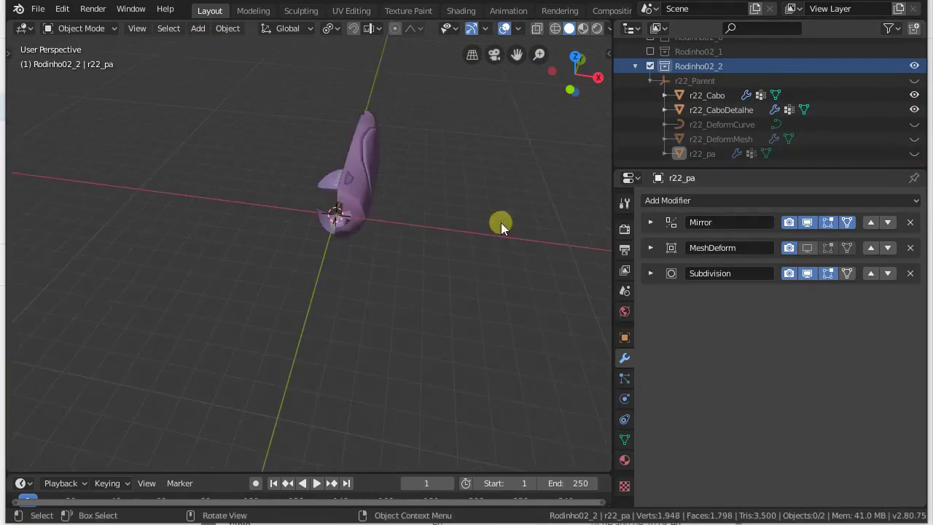
{"action": "middle_click_drag", "start_coordinate": [342, 245], "coordinate": [368, 292]}
{"action": "left_click", "coordinate": [807, 248]}
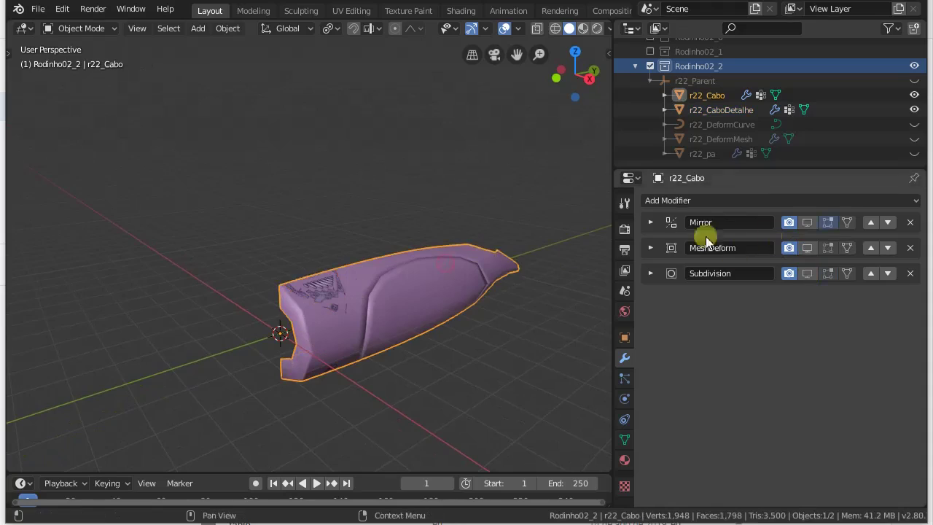
Step: Turn on the Mirror and Subdivision displays of r22_Cabo
{"action": "middle_click_drag", "start_coordinate": [455, 289], "coordinate": [330, 285]}
{"action": "left_click", "coordinate": [330, 285]}
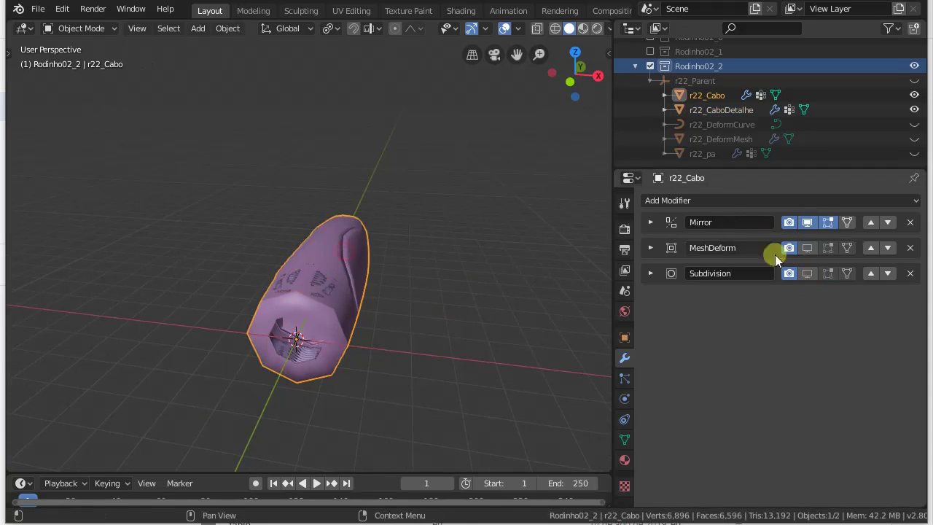
{"action": "left_click", "coordinate": [809, 273]}
{"action": "middle_click_drag", "start_coordinate": [437, 291], "coordinate": [404, 302]}
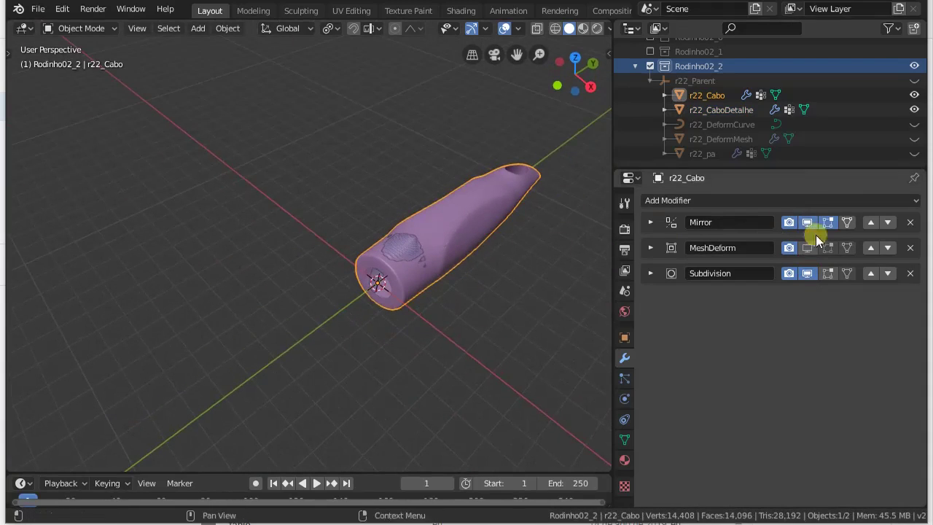
Step: Show r22_pa and the r22_DeformMesh cage, and turn on MeshDeform display for all three selected squeegee parts
{"action": "left_click", "coordinate": [914, 153]}
{"action": "middle_click_drag", "start_coordinate": [489, 295], "coordinate": [401, 280]}
{"action": "left_click", "coordinate": [409, 275]}
{"action": "left_click", "coordinate": [459, 266], "text": "shift"}
{"action": "left_click", "coordinate": [325, 296], "text": "shift"}
{"action": "middle_click_drag", "start_coordinate": [325, 297], "coordinate": [423, 310]}
{"action": "left_click", "coordinate": [808, 249]}
{"action": "left_click", "coordinate": [914, 139]}
Step: Try moving the r22_DeformMesh cage around the squeegee
{"action": "left_click", "coordinate": [493, 183]}
{"action": "key", "text": "g"}
{"action": "right_click", "coordinate": [441, 225]}
{"action": "left_click", "coordinate": [406, 216]}
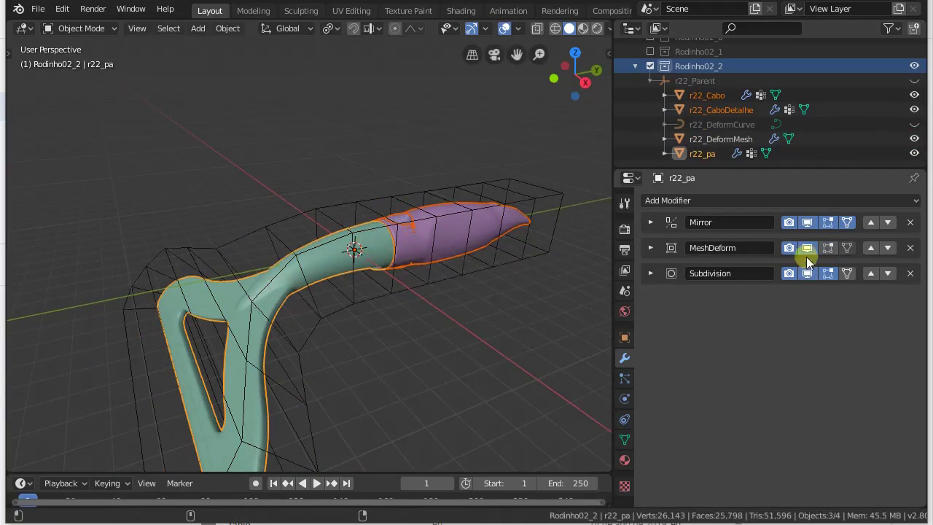
Step: Toggle the three selected parts' MeshDeform display off and on to compare their shape with the cage
{"action": "left_click", "coordinate": [807, 248]}
{"action": "middle_click_drag", "start_coordinate": [437, 321], "coordinate": [423, 299]}
{"action": "left_click", "coordinate": [811, 250]}
{"action": "left_click", "coordinate": [811, 249]}
{"action": "middle_click_drag", "start_coordinate": [453, 296], "coordinate": [483, 330]}
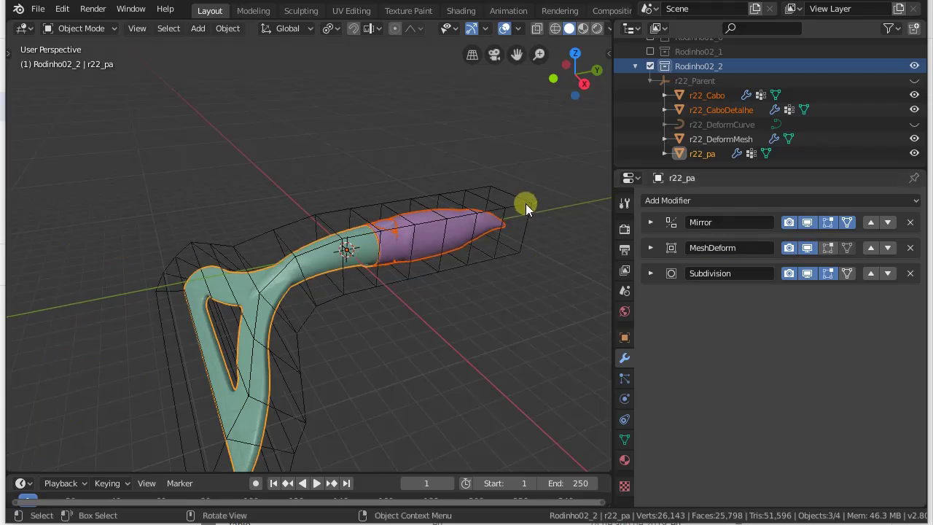
Step: Hide the three squeegee parts, show r22_DeformCurve, and try moving the curve
{"action": "left_click", "coordinate": [914, 153]}
{"action": "left_click_drag", "start_coordinate": [271, 269], "coordinate": [330, 233]}
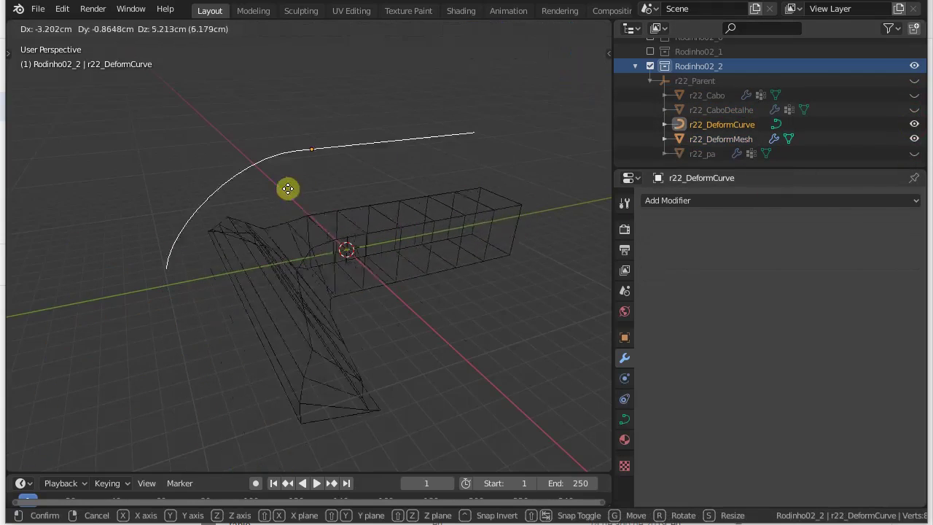
{"action": "right_click", "coordinate": [353, 199]}
Step: Select r22_DeformMesh and toggle its Curve modifier display off and on
{"action": "left_click", "coordinate": [377, 208]}
{"action": "left_click", "coordinate": [808, 222]}
{"action": "left_click", "coordinate": [808, 222]}
Step: Try moving control points of r22_DeformCurve in Edit Mode to bend the cage
{"action": "left_click", "coordinate": [249, 312]}
{"action": "key", "text": "Tab"}
{"action": "left_click", "coordinate": [218, 396]}
{"action": "left_click", "coordinate": [332, 258]}
{"action": "key", "text": "g"}
{"action": "right_click", "coordinate": [356, 199]}
{"action": "left_click", "coordinate": [519, 232]}
{"action": "key", "text": "g"}
{"action": "right_click", "coordinate": [502, 212]}
Step: Show the three squeegee parts again and try moving a control point of r22_DeformCurve
{"action": "left_click", "coordinate": [914, 153]}
{"action": "left_click", "coordinate": [914, 109]}
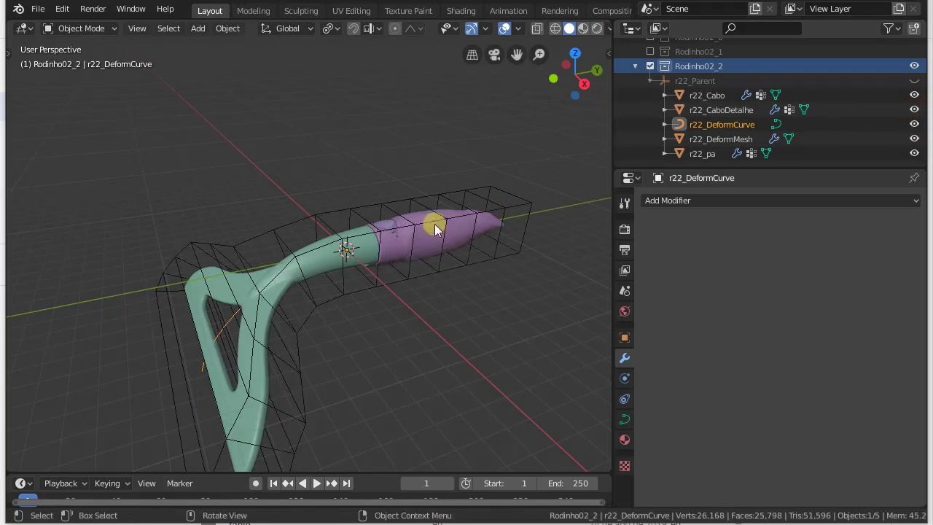
{"action": "left_click", "coordinate": [412, 247]}
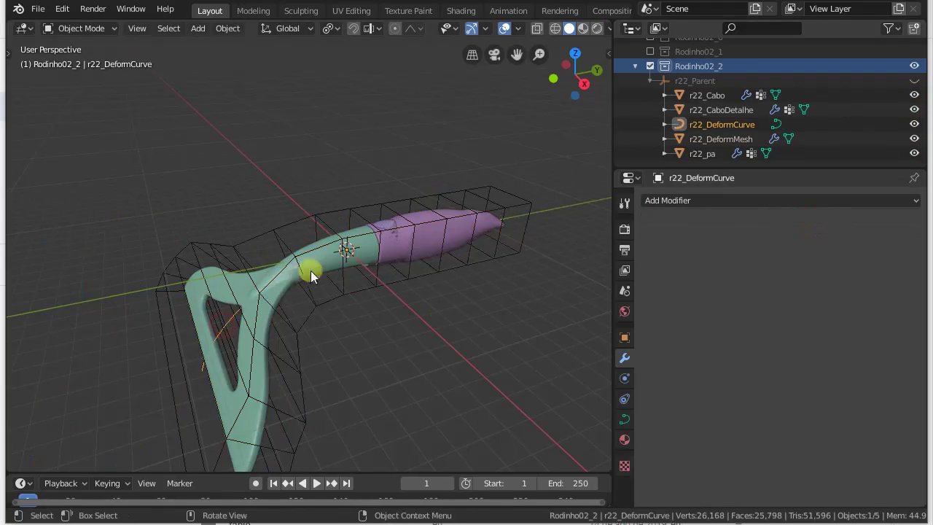
{"action": "left_click_drag", "start_coordinate": [351, 256], "coordinate": [182, 257]}
{"action": "right_click", "coordinate": [321, 228]}
{"action": "key", "text": "Tab"}
Step: Select the r22_DeformMesh cage and toggle its Curve modifier display off and on twice
{"action": "left_click", "coordinate": [370, 211]}
{"action": "left_click", "coordinate": [809, 224]}
{"action": "left_click", "coordinate": [809, 225]}
{"action": "left_click", "coordinate": [808, 225]}
{"action": "left_click", "coordinate": [808, 225]}
Step: Toggle MeshDeform display on the three squeegee parts and Curve display on r22_DeformMesh off and on
{"action": "left_click", "coordinate": [302, 263]}
{"action": "left_click", "coordinate": [397, 229], "text": "shift"}
{"action": "left_click", "coordinate": [394, 225]}
{"action": "left_click", "coordinate": [392, 226]}
{"action": "left_click", "coordinate": [386, 228], "text": "shift"}
{"action": "left_click", "coordinate": [806, 247]}
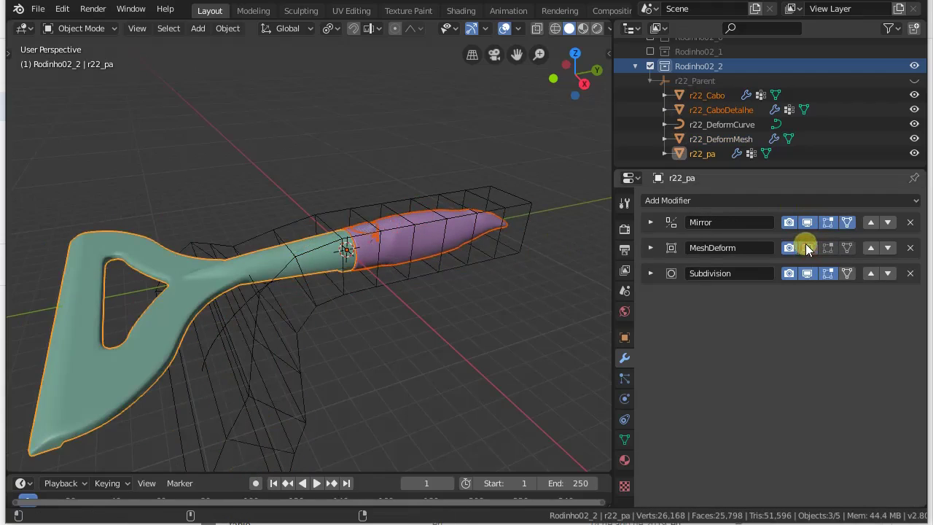
{"action": "left_click", "coordinate": [806, 246]}
{"action": "left_click", "coordinate": [463, 199]}
{"action": "left_click", "coordinate": [807, 224]}
{"action": "left_click", "coordinate": [807, 221]}
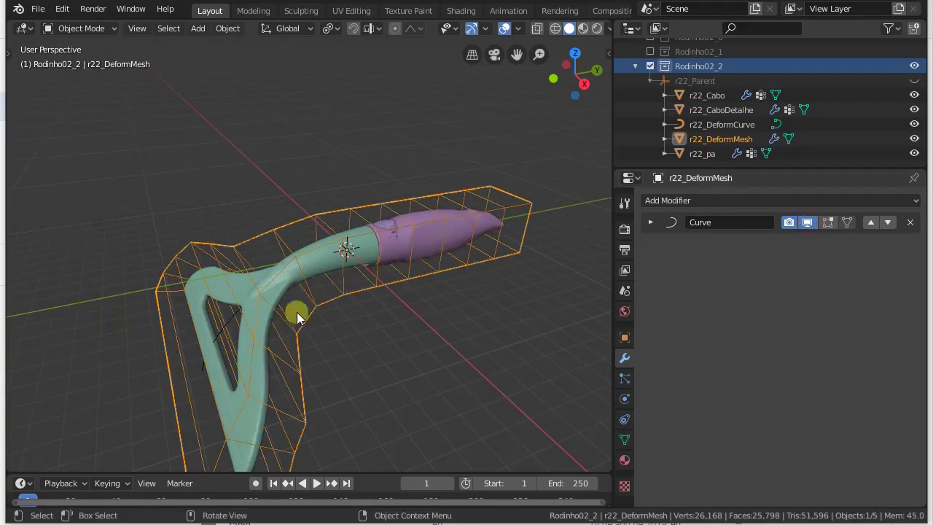
Step: Hide r22_DeformMesh and try moving the r22_DeformCurve control points to bend the squeegee
{"action": "left_click", "coordinate": [345, 263]}
{"action": "key", "text": "g"}
{"action": "right_click", "coordinate": [350, 264]}
{"action": "left_click", "coordinate": [914, 138]}
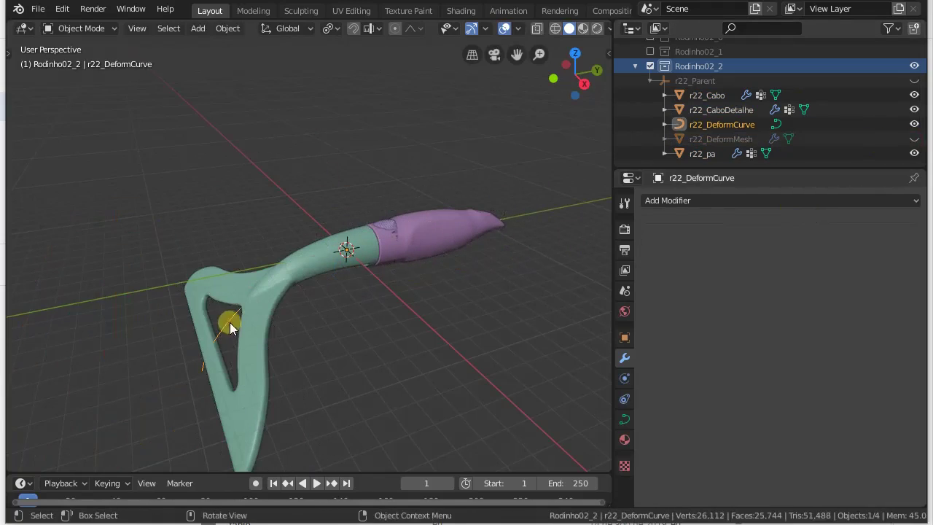
{"action": "left_click_drag", "start_coordinate": [232, 372], "coordinate": [350, 263]}
{"action": "left_click_drag", "start_coordinate": [508, 219], "coordinate": [477, 297]}
{"action": "right_click", "coordinate": [477, 297]}
{"action": "middle_click_drag", "start_coordinate": [475, 294], "coordinate": [521, 320]}
{"action": "key", "text": "Tab"}
Step: Open r22_Cabo in Edit Mode to examine its deformed mesh, adjusting its MeshDeform and Subdivision display options
{"action": "middle_click_drag", "start_coordinate": [301, 200], "coordinate": [305, 288], "text": "shift"}
{"action": "middle_click_drag", "start_coordinate": [304, 288], "coordinate": [116, 233]}
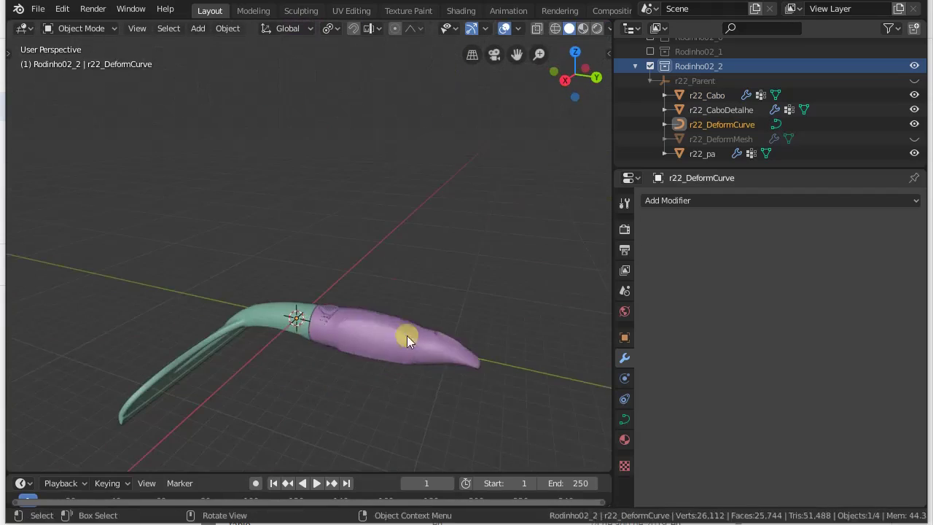
{"action": "left_click", "coordinate": [446, 355]}
{"action": "key", "text": "Tab"}
{"action": "scroll", "coordinate": [394, 366], "scroll_direction": "up", "scroll_amount": 3}
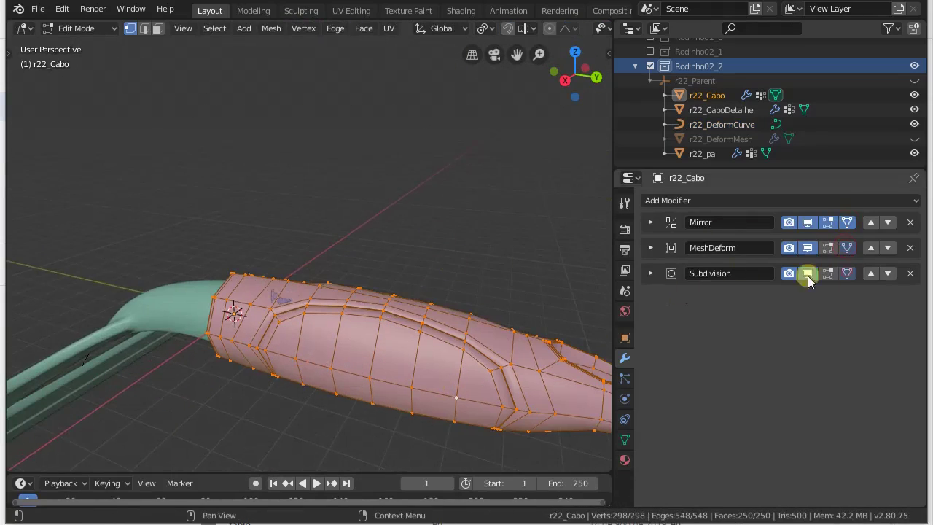
{"action": "left_click_drag", "start_coordinate": [840, 276], "coordinate": [809, 241]}
{"action": "middle_click_drag", "start_coordinate": [439, 317], "coordinate": [446, 237]}
{"action": "key", "text": "Tab"}
{"action": "scroll", "coordinate": [446, 238], "scroll_direction": "down", "scroll_amount": 3}
Step: Show all hidden objects, select r22_Parent and rotate it about the X axis to stand the squeegee upright
{"action": "left_click", "coordinate": [373, 151]}
{"action": "scroll", "coordinate": [373, 151], "scroll_direction": "down", "scroll_amount": 3}
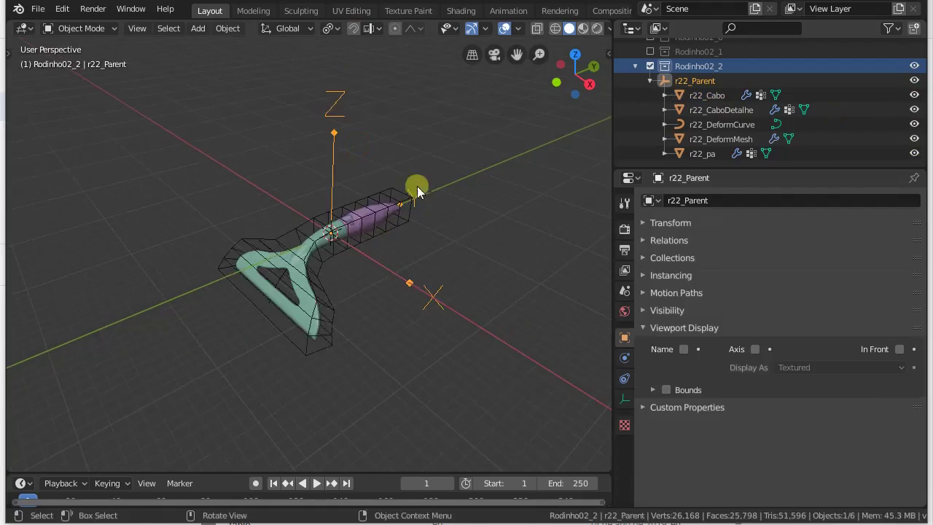
{"action": "key", "text": "r"}
{"action": "key", "text": "x"}
{"action": "left_click", "coordinate": [365, 160]}
Step: Move r22_Parent along the X axis and enable the Rodinho01 collection
{"action": "key", "text": "g"}
{"action": "key", "text": "x"}
{"action": "left_click", "coordinate": [468, 317]}
{"action": "middle_click_drag", "start_coordinate": [350, 281], "coordinate": [565, 135]}
{"action": "left_click", "coordinate": [651, 62]}
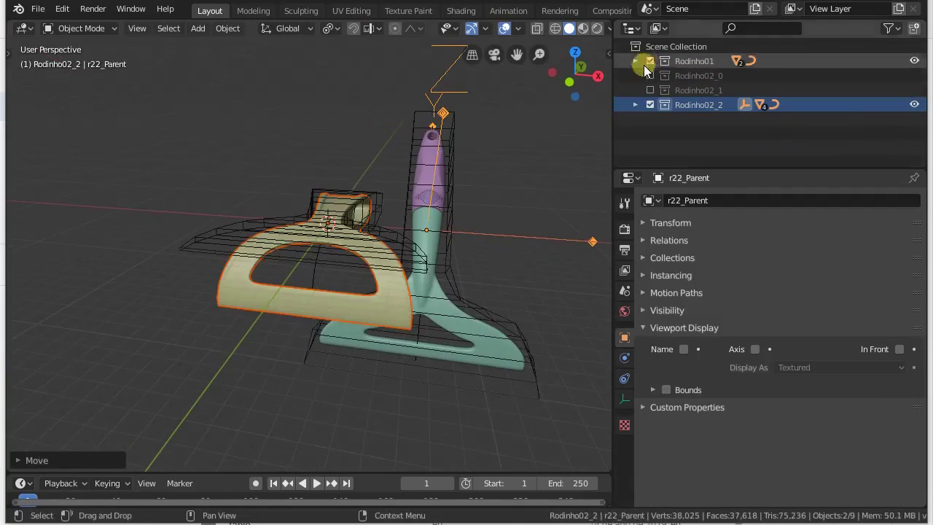
Step: Rotate the Rodinho01 squeegee about the X axis to stand it upright
{"action": "middle_click_drag", "start_coordinate": [430, 164], "coordinate": [331, 219]}
{"action": "left_click", "coordinate": [372, 193]}
{"action": "key", "text": "r"}
{"action": "key", "text": "x"}
{"action": "left_click", "coordinate": [422, 246]}
Step: Move the Rodinho01 squeegee along the X axis and adjust its placement beside the Rodinho02_2 squeegee
{"action": "key", "text": "g"}
{"action": "key", "text": "x"}
{"action": "left_click", "coordinate": [337, 219]}
{"action": "key", "text": "g"}
{"action": "left_click", "coordinate": [339, 231]}
{"action": "left_click", "coordinate": [505, 28]}
{"action": "middle_click_drag", "start_coordinate": [383, 288], "coordinate": [502, 269]}
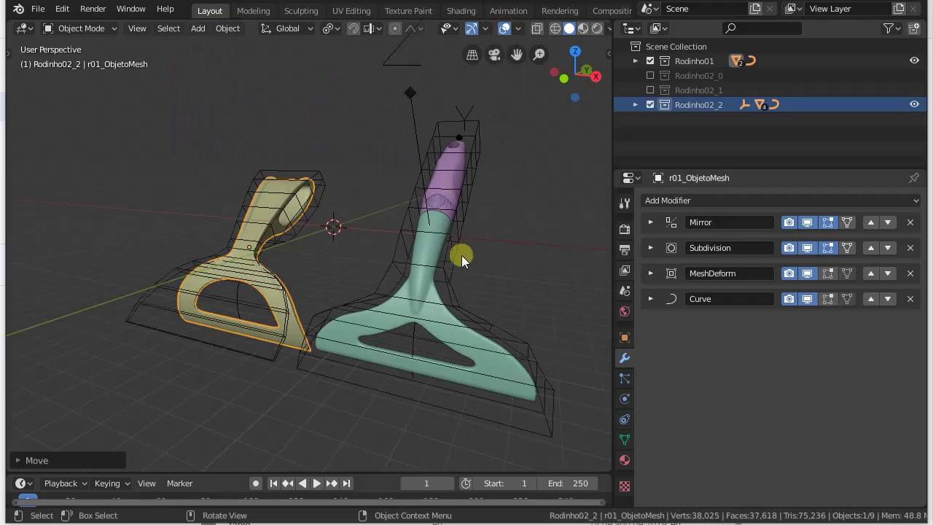